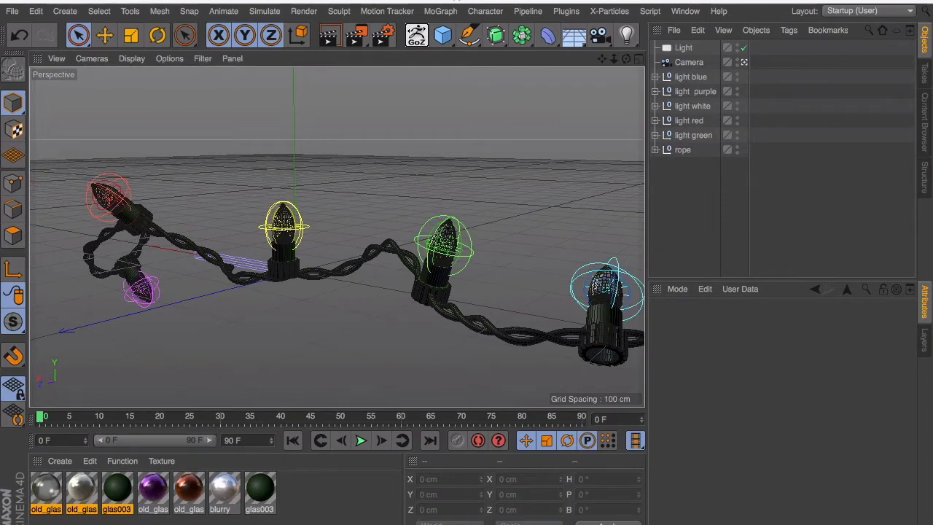
Step: Preview the finished Christmas-lights scene in Render View, then start a new empty project
click(329, 37)
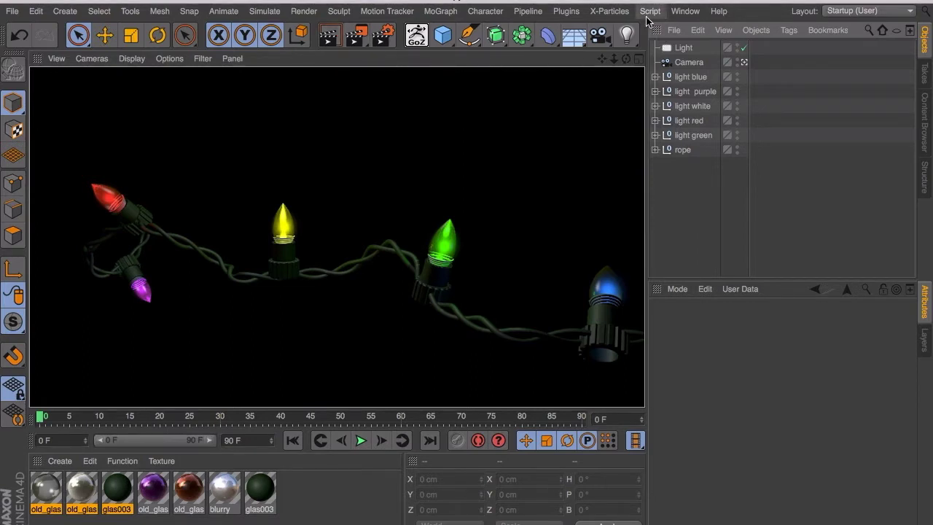
key(ctrl+n)
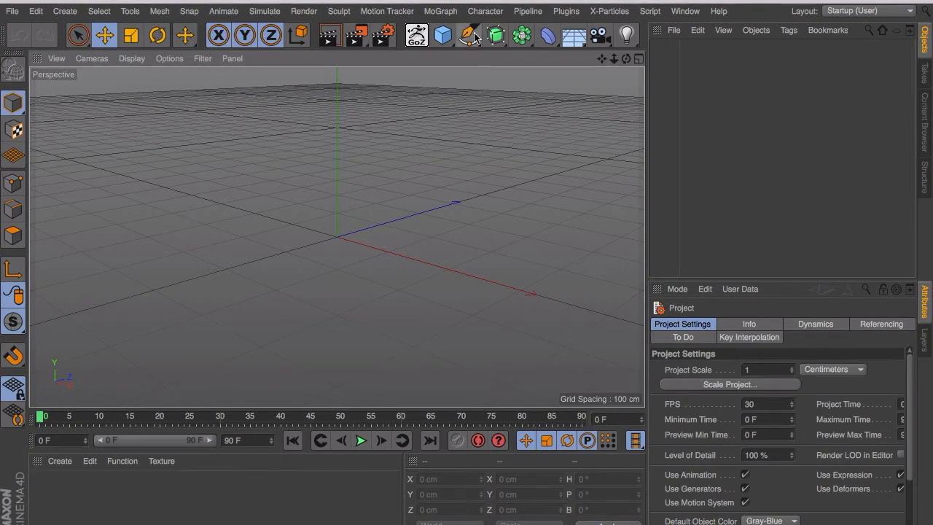
Step: Switch to the four-view layout and maximize the Top view to fill the viewport
click(638, 59)
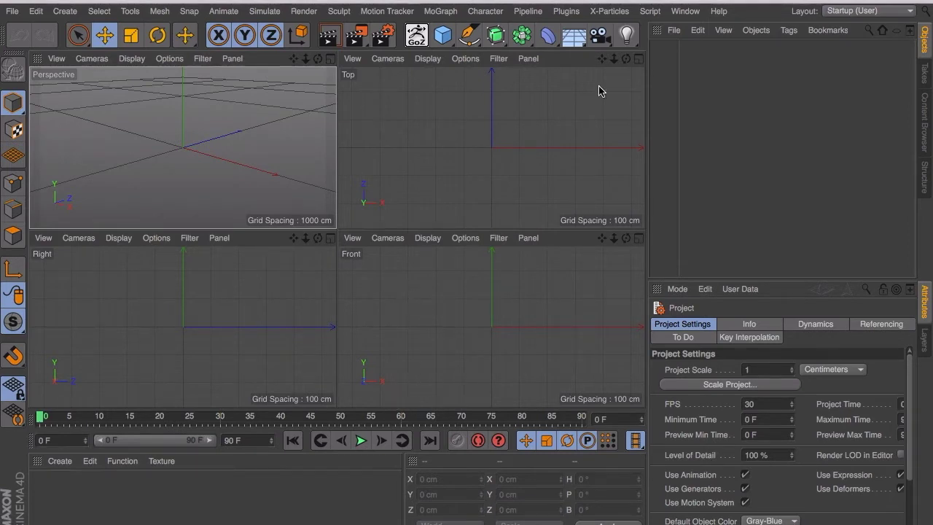
click(639, 58)
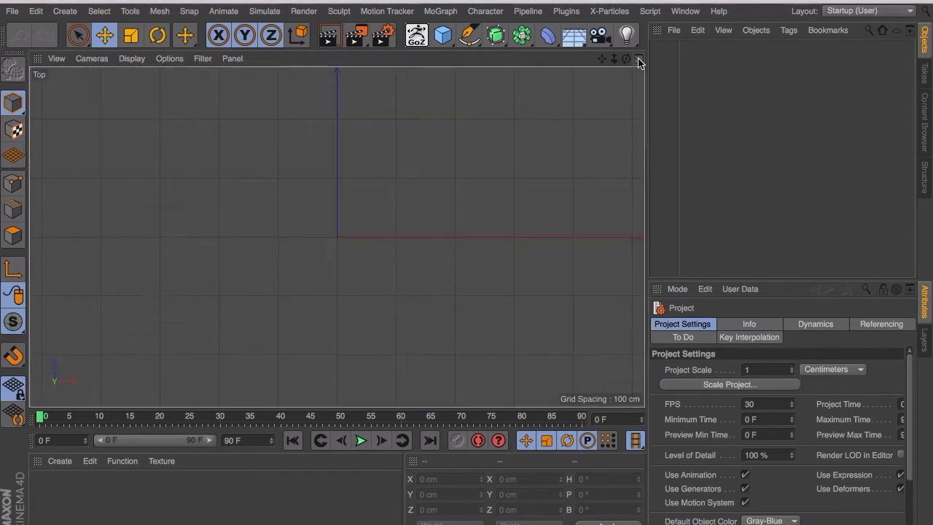
click(470, 35)
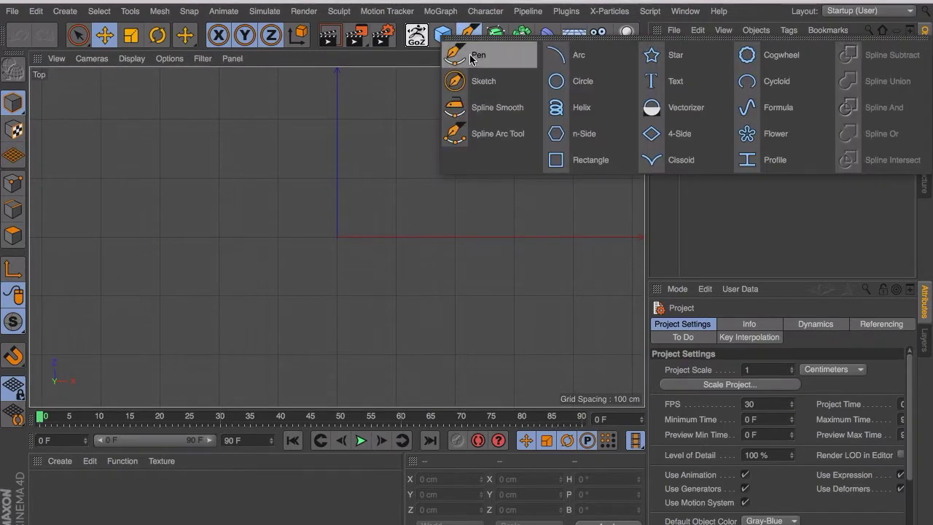
Step: Draw the left part of a Pen Bezier spline: curved start, arch, sharp middle point, dip
click(470, 57)
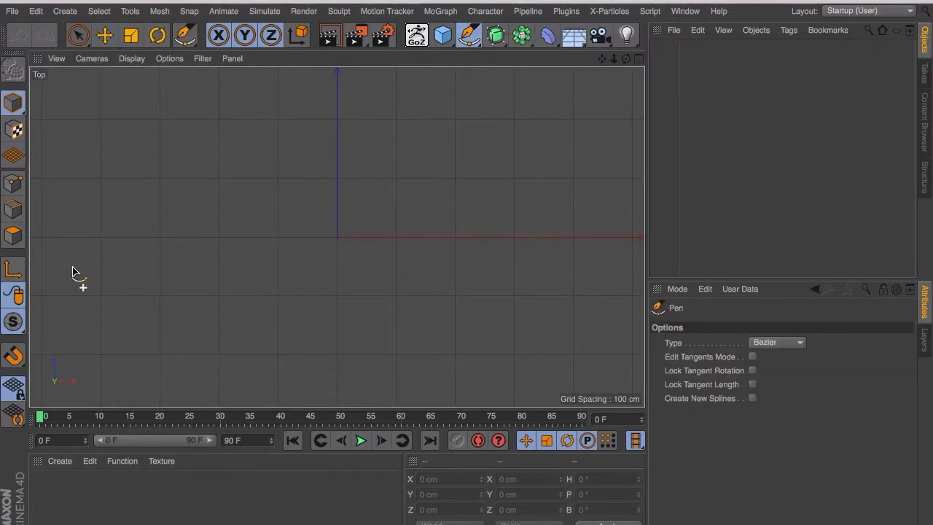
drag(73, 269, 121, 212)
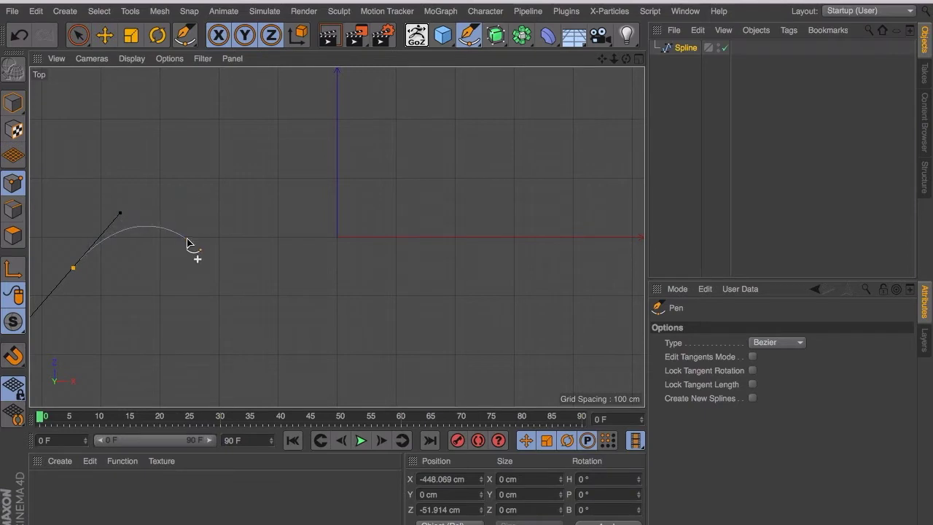
drag(236, 202, 294, 217)
click(304, 307)
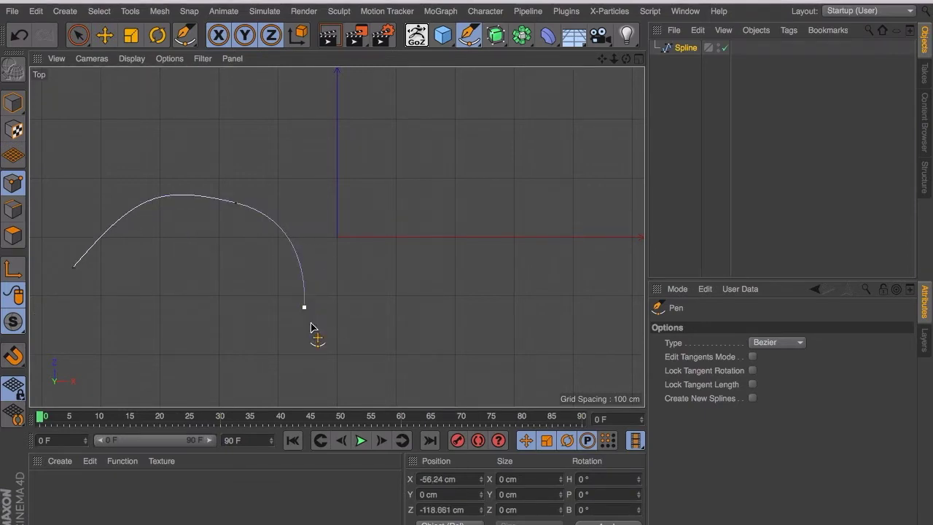
drag(326, 358, 348, 372)
drag(487, 343, 521, 312)
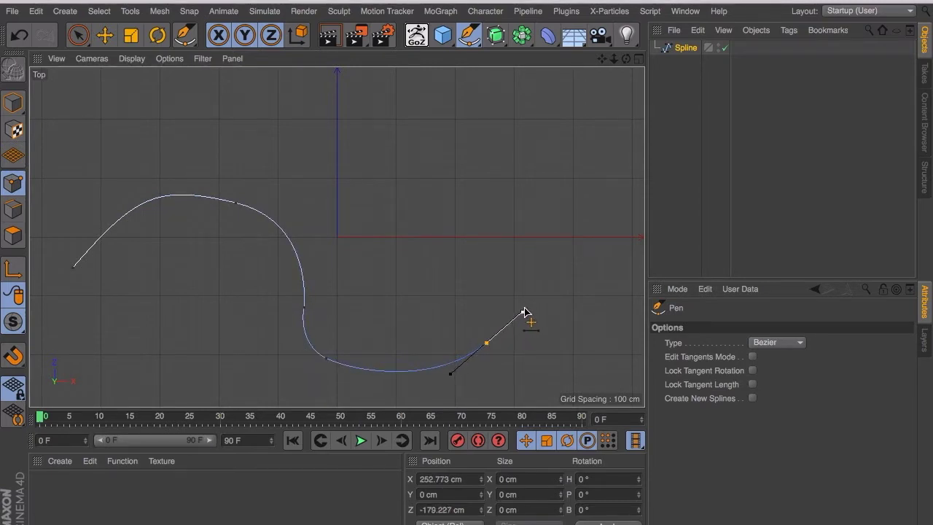
Step: Extend the spline up to the upper right, curl it into a hook, and finish it
click(523, 219)
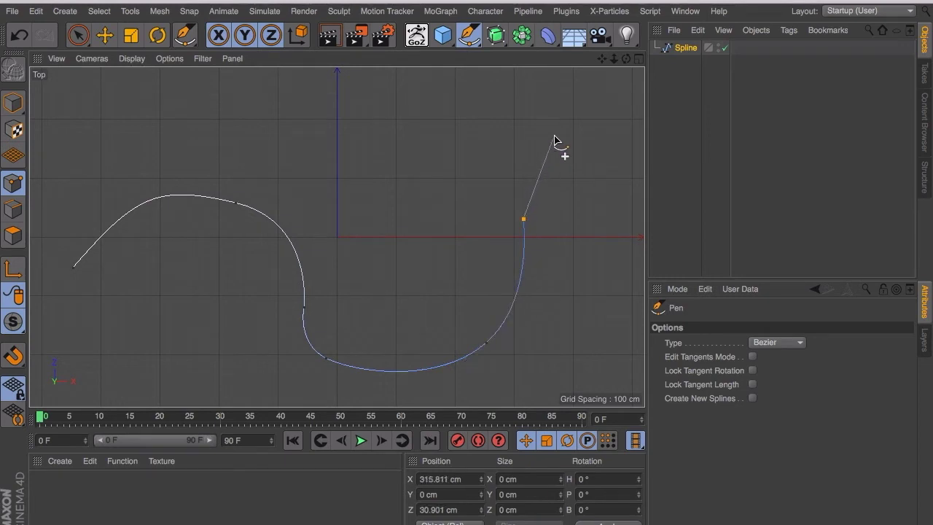
drag(560, 131, 607, 108)
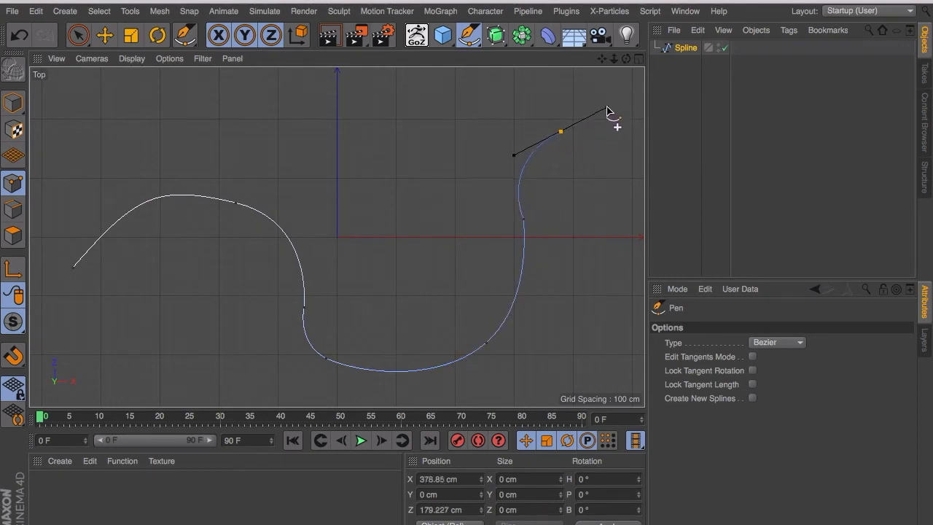
click(636, 144)
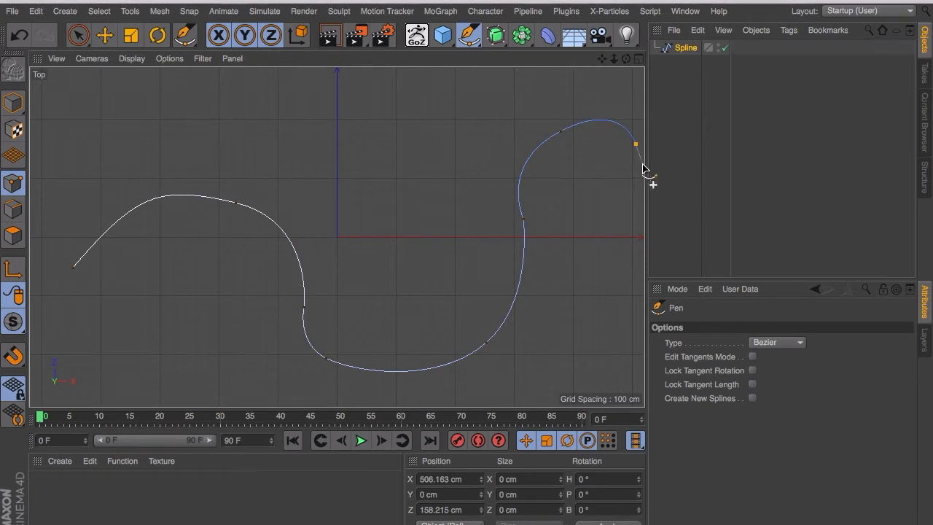
drag(628, 192, 611, 191)
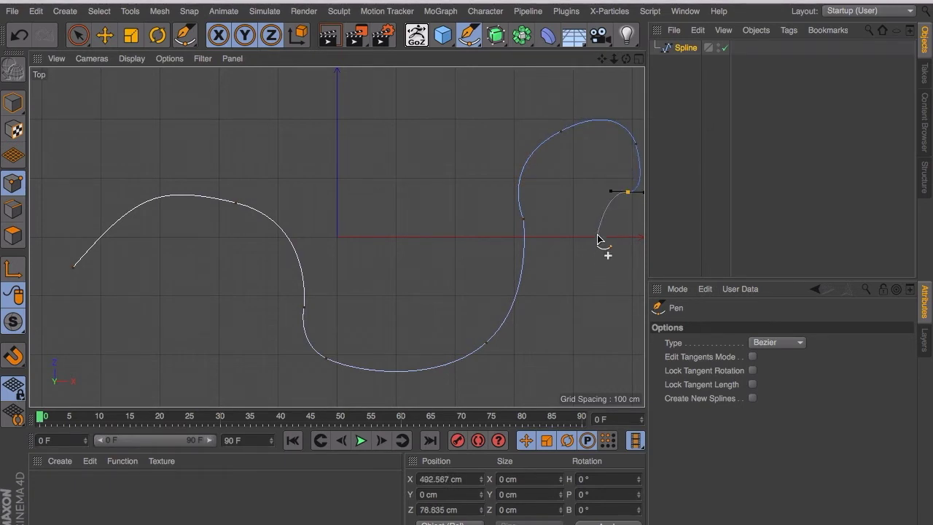
click(594, 221)
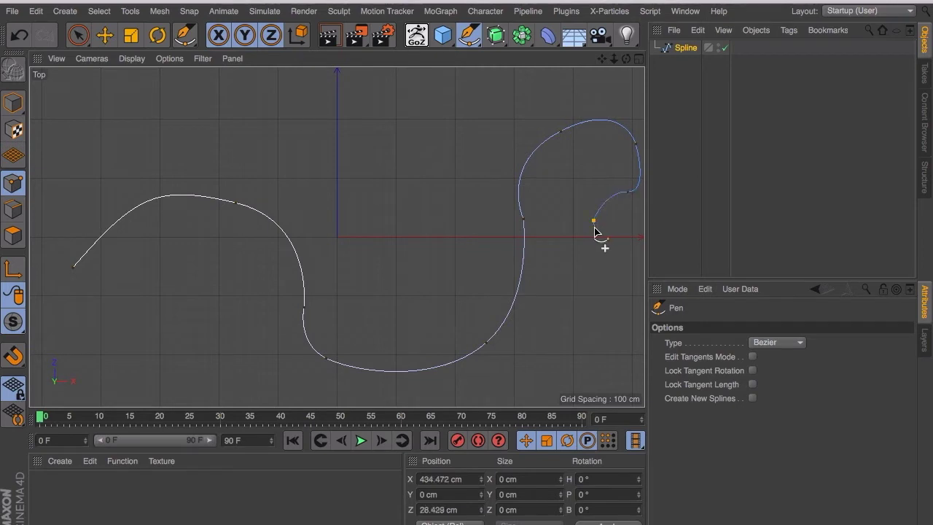
key(Escape)
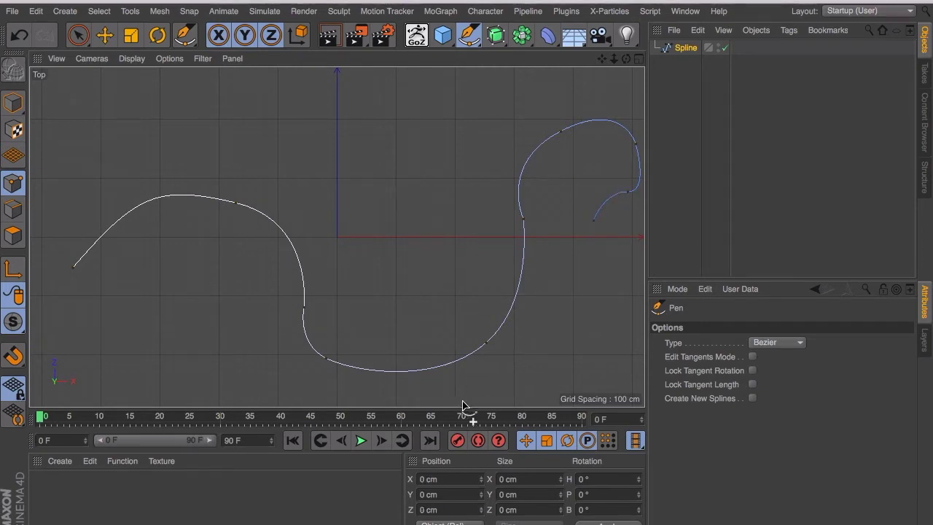
click(304, 307)
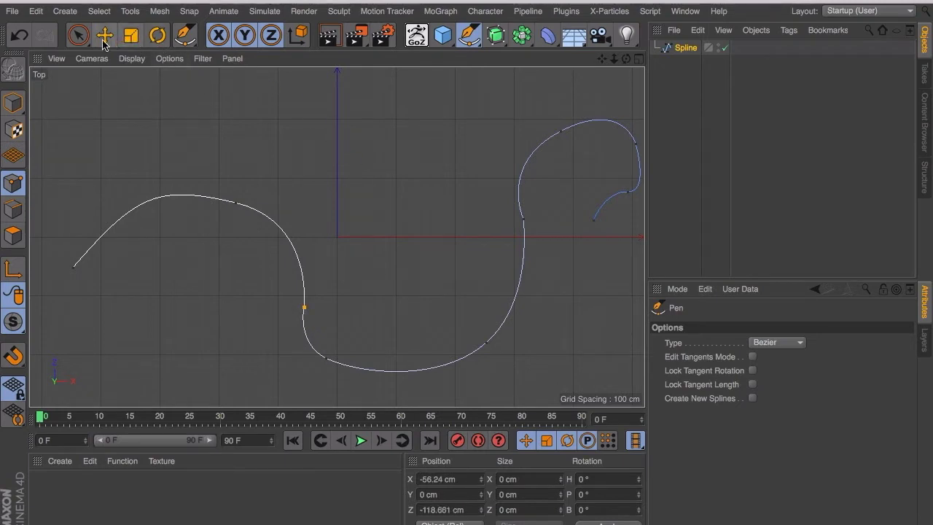
Step: Raise the sharp middle point, apply Soft Interpolation, and turn its tangent vertical
click(99, 41)
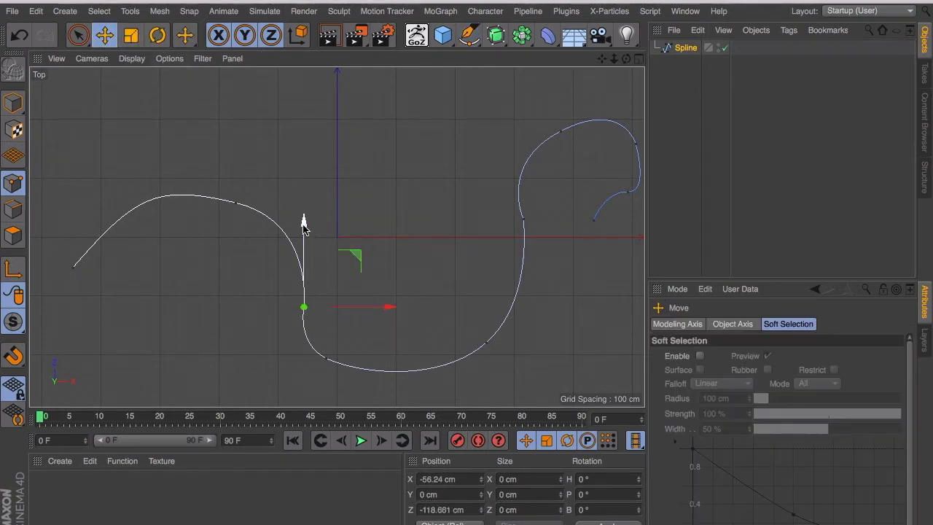
mouse_move(303, 222)
mouse_down()
mouse_move(302, 199)
mouse_move(312, 212)
mouse_up()
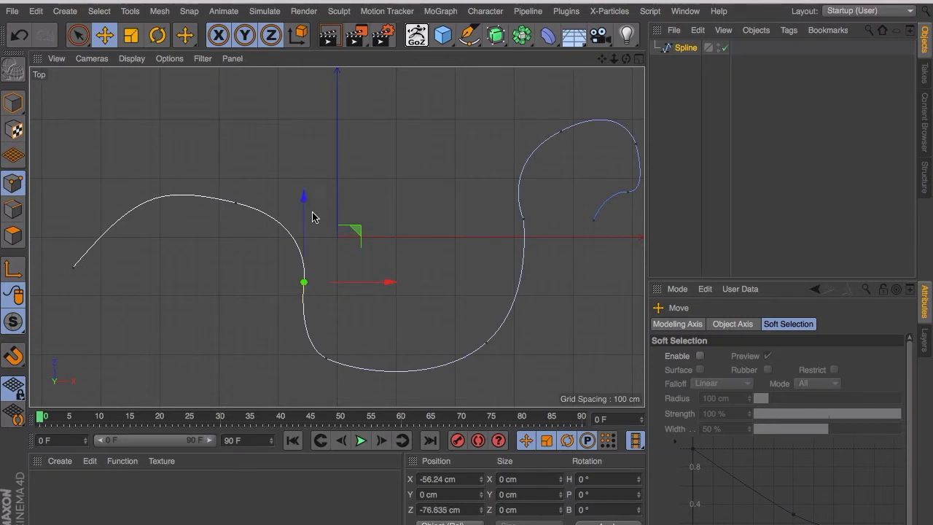
click(158, 11)
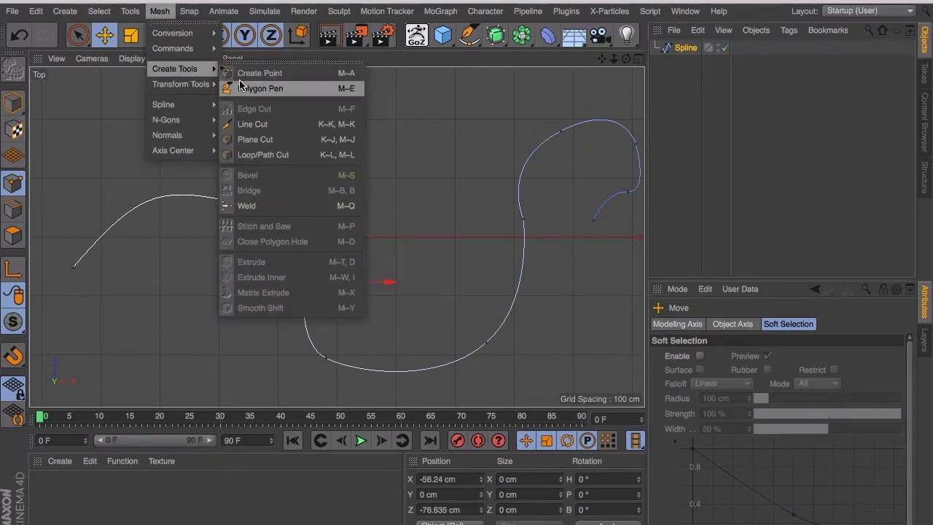
mouse_move(195, 51)
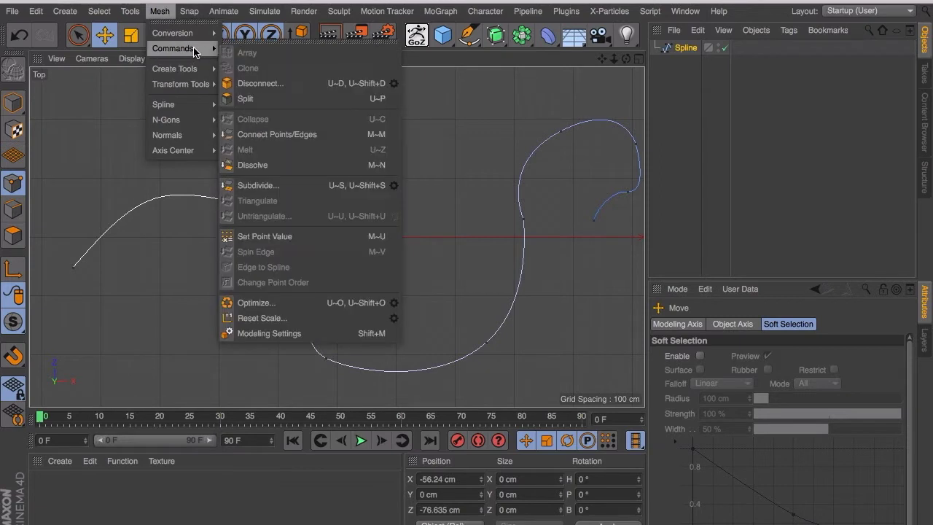
mouse_move(197, 105)
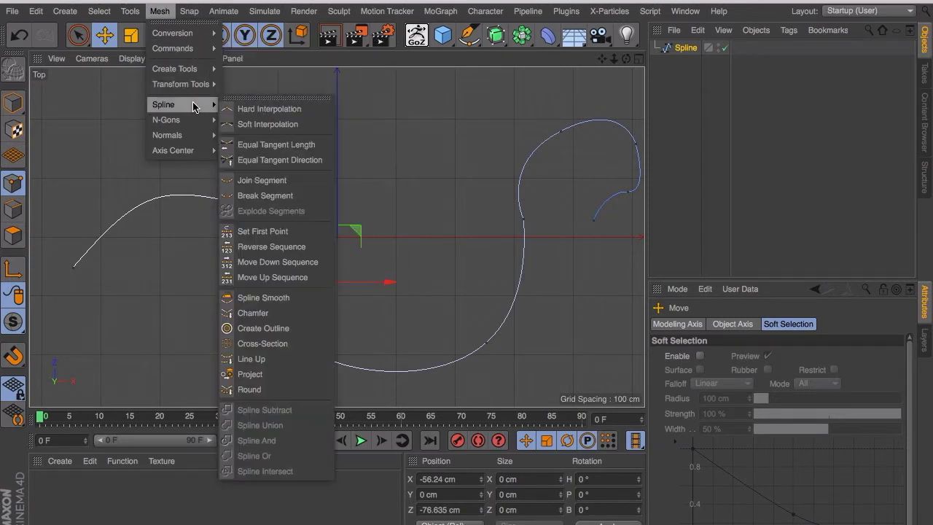
click(236, 127)
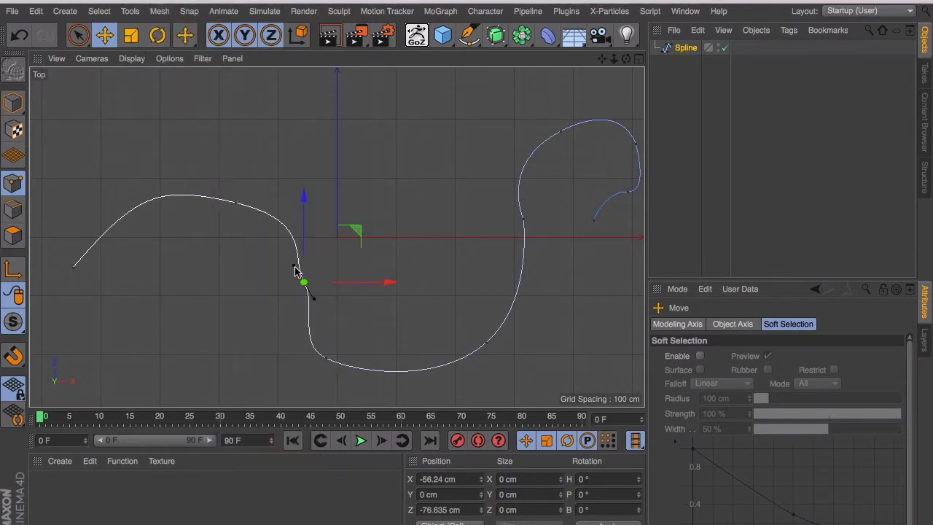
drag(293, 270, 296, 249)
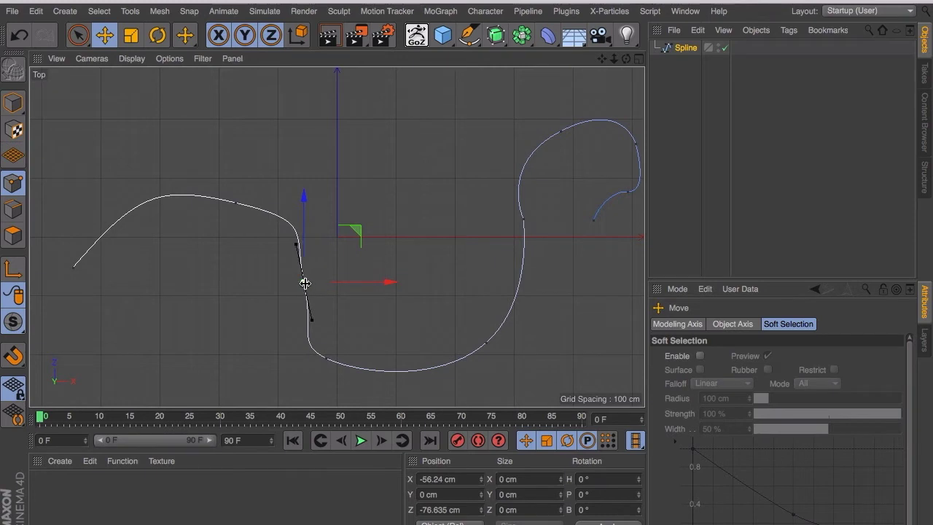
mouse_move(352, 230)
mouse_down()
mouse_move(343, 229)
mouse_move(357, 226)
mouse_up()
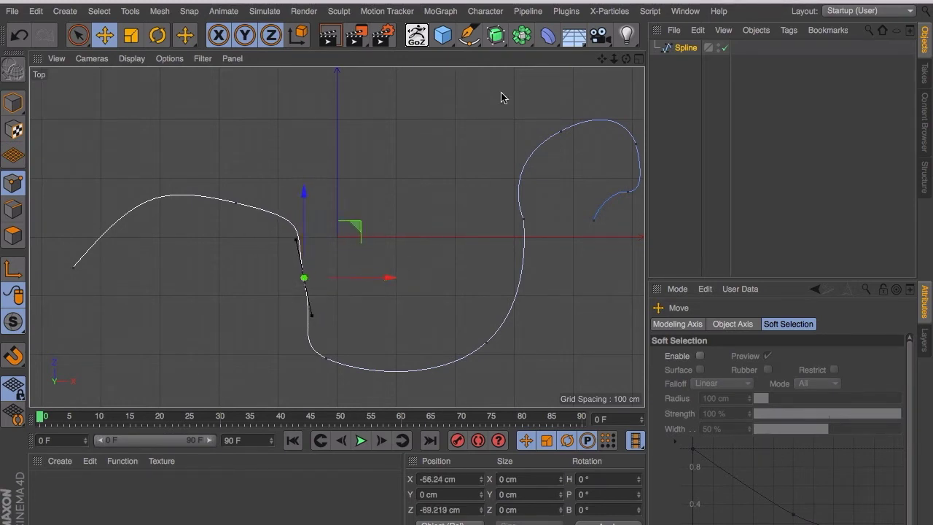
click(638, 61)
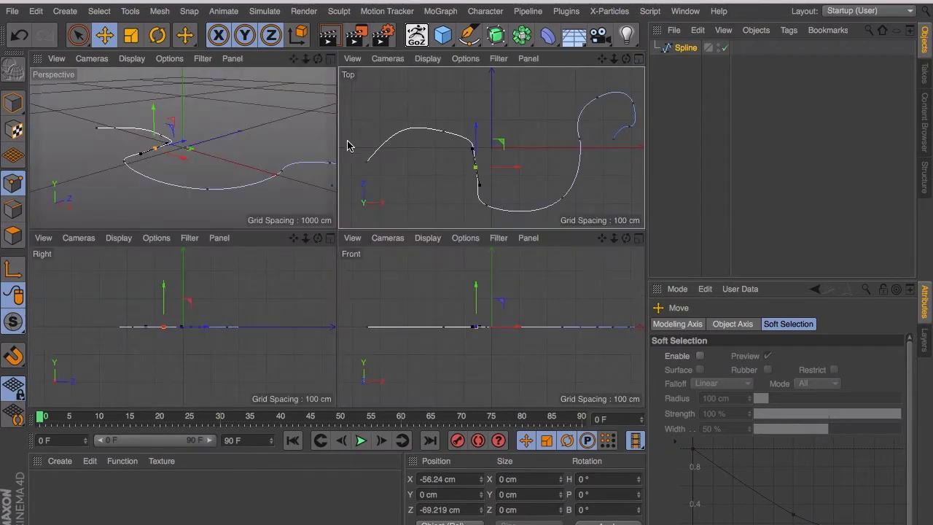
Step: In a low-angle perspective view, raise a spline point and lift the left end point
click(332, 60)
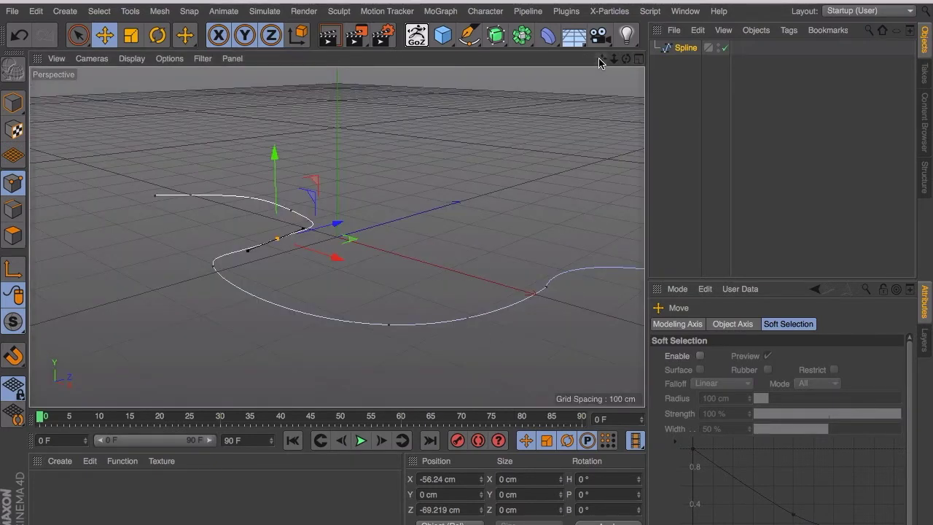
drag(599, 58, 551, 181)
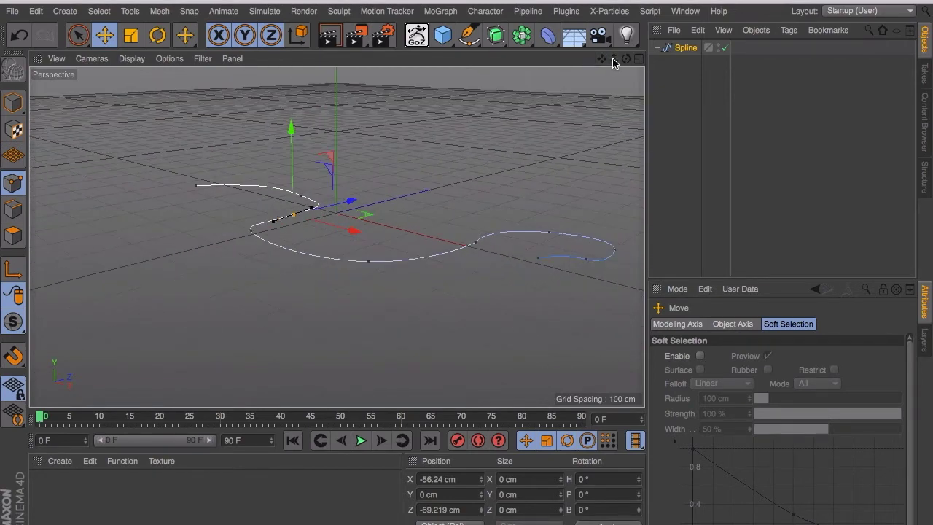
drag(613, 59, 510, 189)
drag(625, 58, 426, 189)
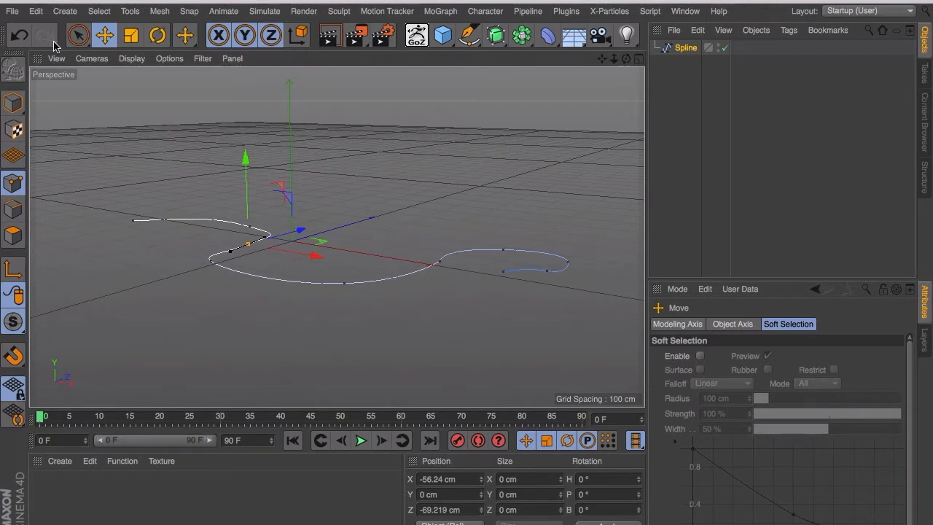
click(78, 35)
drag(247, 161, 244, 95)
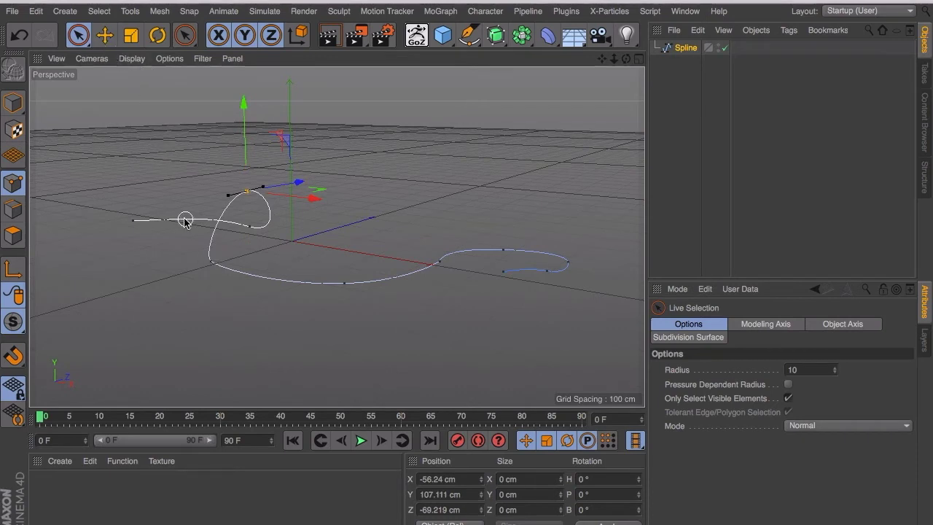
click(132, 220)
mouse_move(129, 167)
mouse_down()
mouse_move(125, 132)
mouse_move(128, 154)
mouse_up()
Step: Reshape the left-end and lower-curve tangents, and raise the point before the right loop to about 140 cm
click(104, 36)
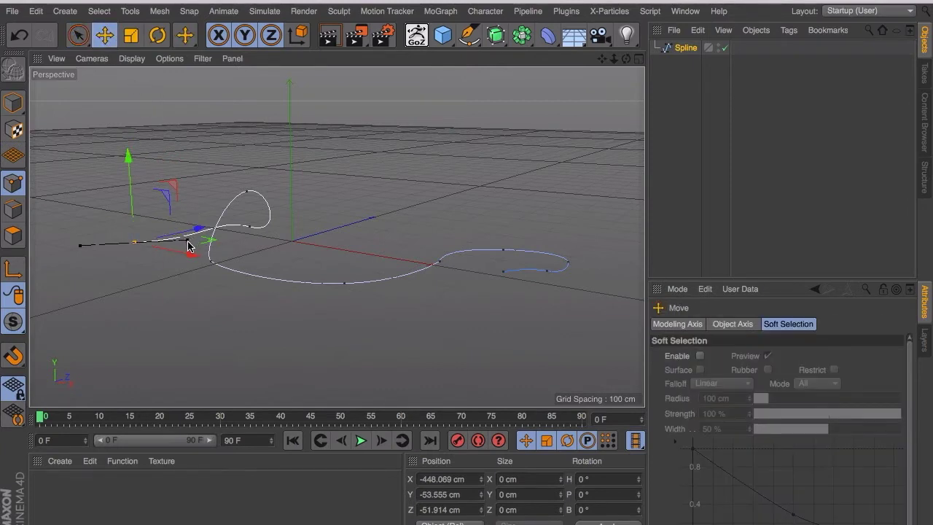
drag(187, 245, 180, 204)
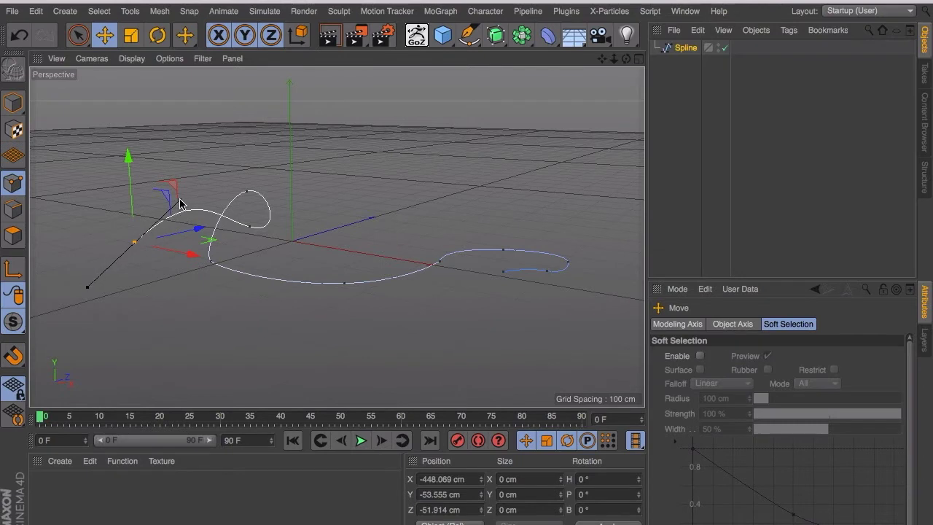
click(211, 259)
drag(218, 266, 221, 282)
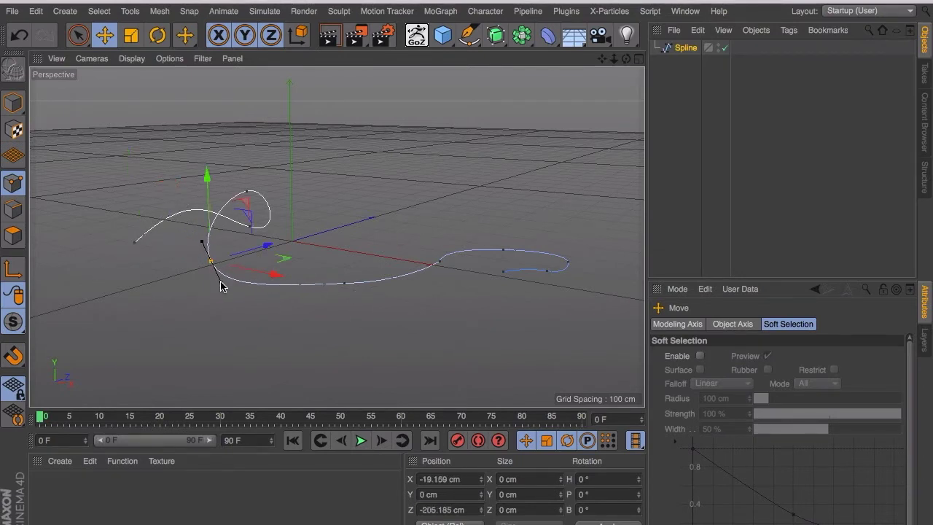
click(440, 264)
drag(441, 177, 433, 110)
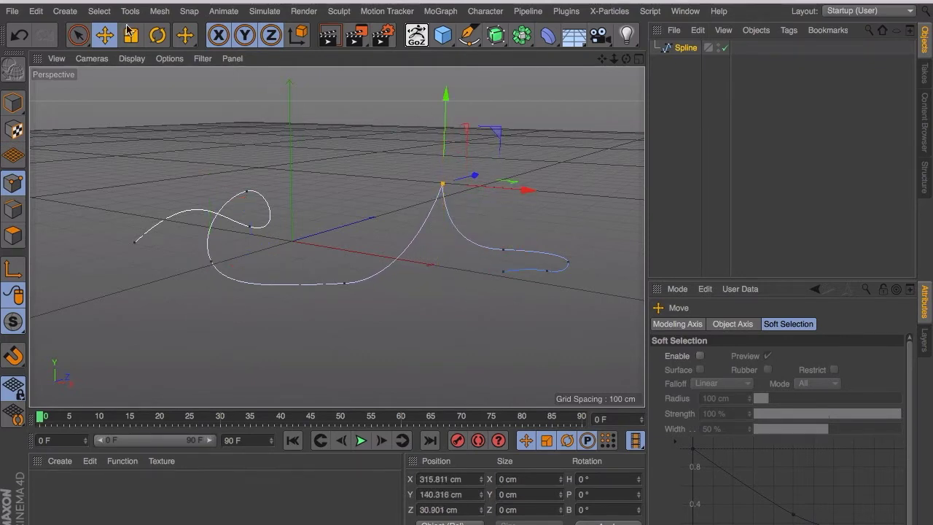
Step: Soften the peak point, widen its tangent, lower it to about 81 cm, and raise the right-curl point to 42.679 cm
click(99, 11)
mouse_move(138, 10)
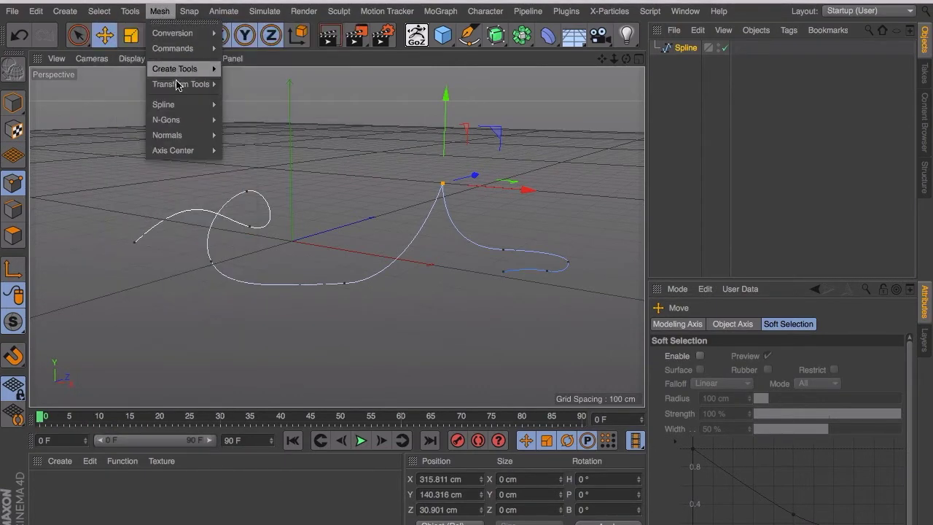
mouse_move(180, 110)
click(254, 126)
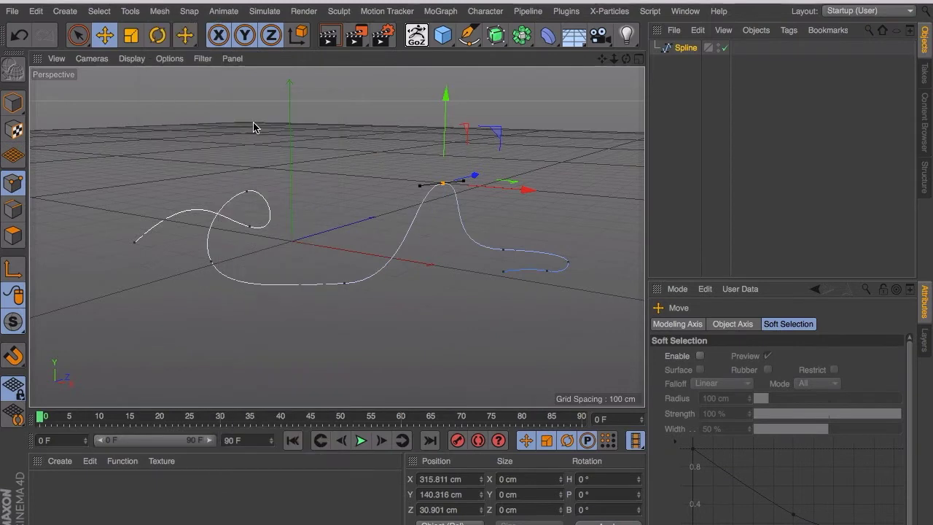
mouse_move(465, 182)
mouse_down()
mouse_move(487, 184)
mouse_move(477, 180)
mouse_up()
drag(454, 113, 430, 138)
click(546, 273)
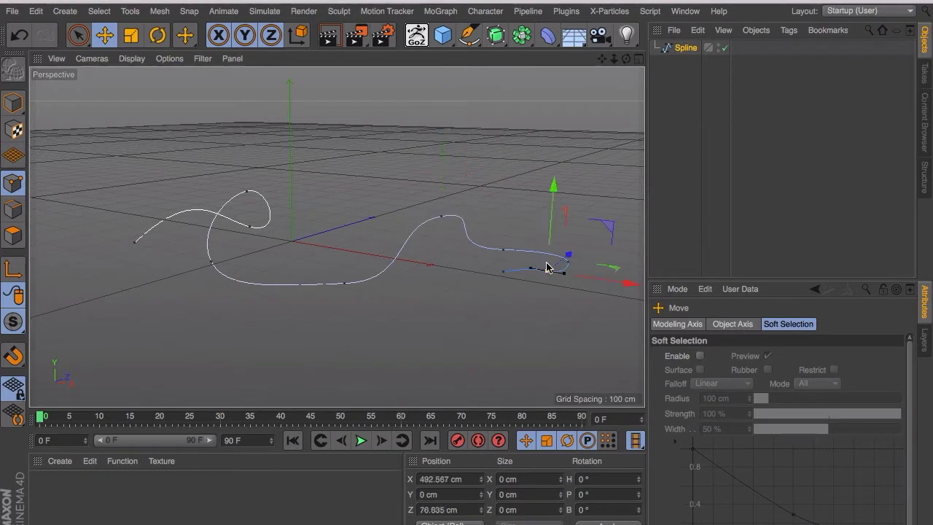
drag(554, 192, 554, 161)
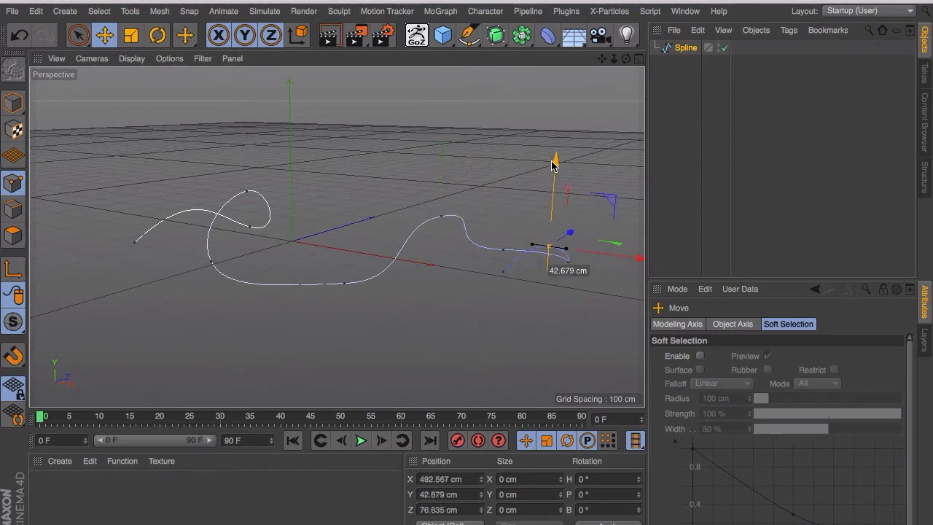
click(78, 35)
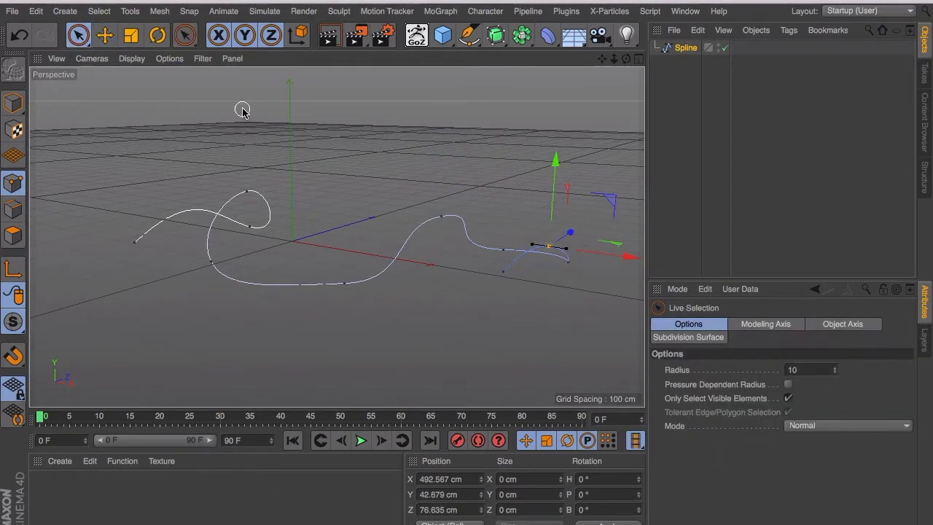
drag(626, 58, 336, 236)
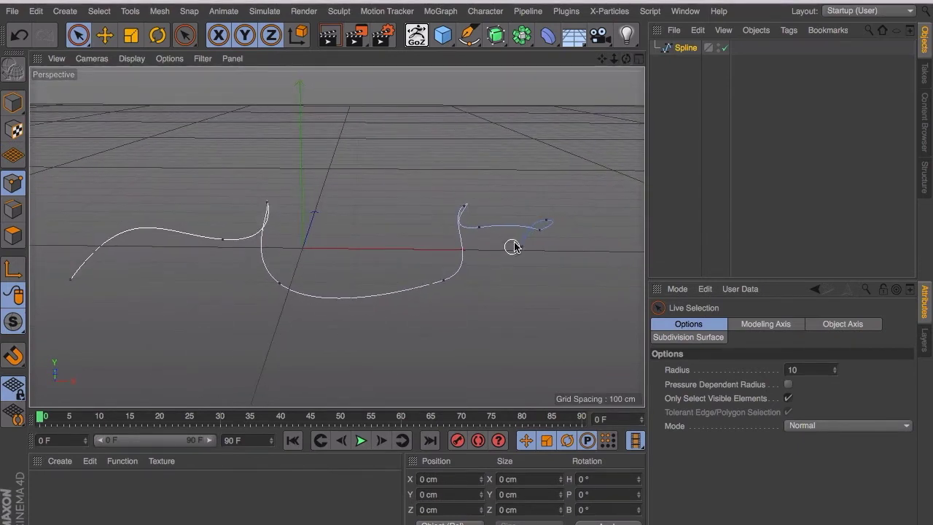
Step: Return to Model mode, deselect the spline, and add an n-Side spline
click(12, 104)
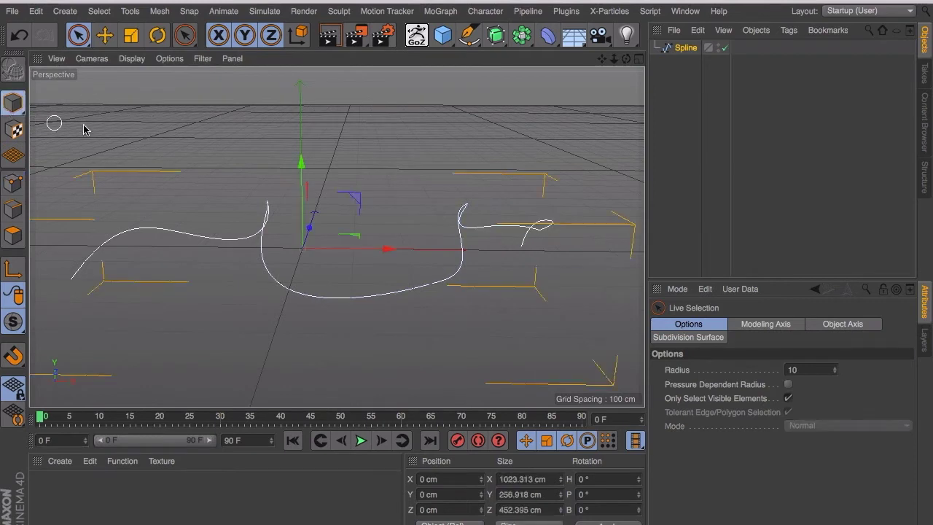
click(52, 120)
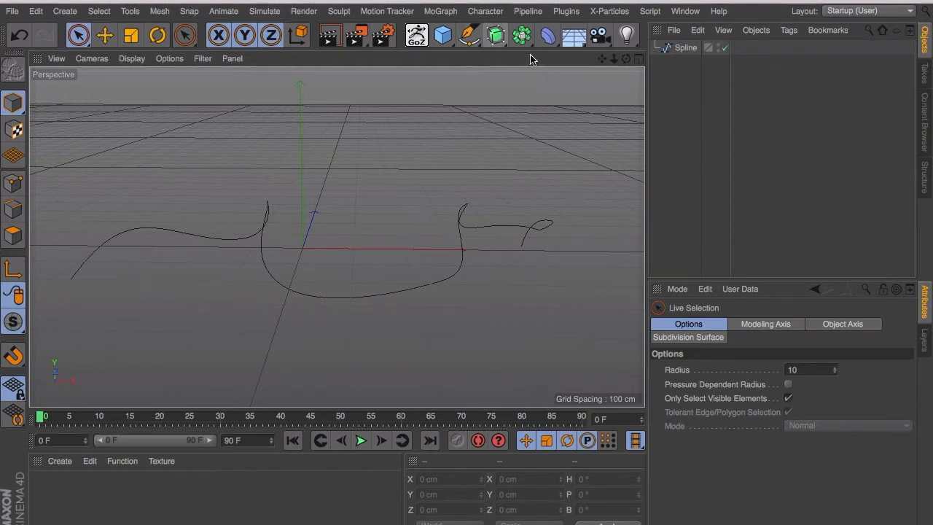
click(473, 40)
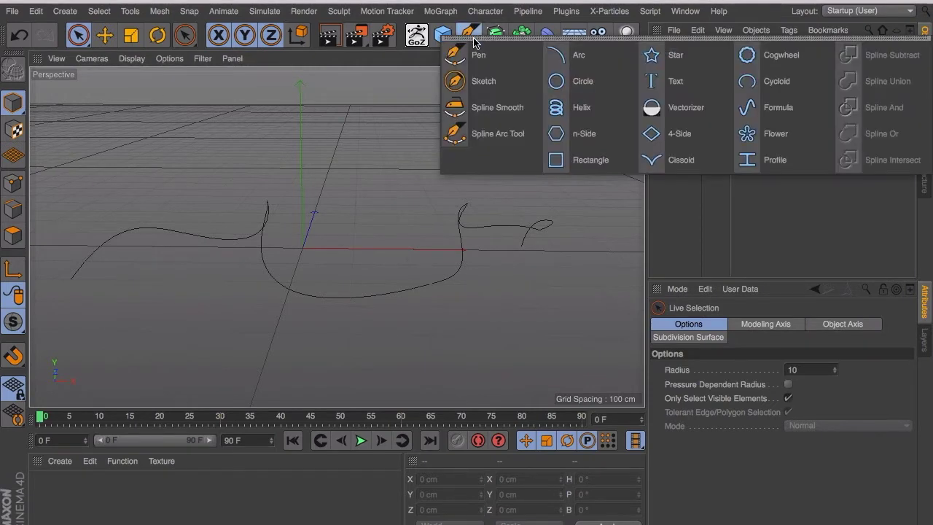
click(579, 137)
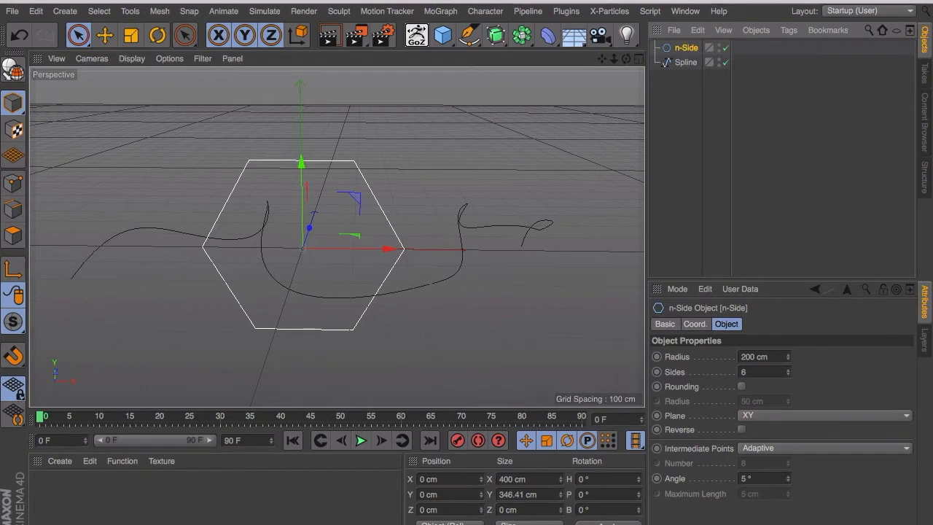
Step: Set the n-Side radius to 3 cm and its sides to 12
click(776, 356)
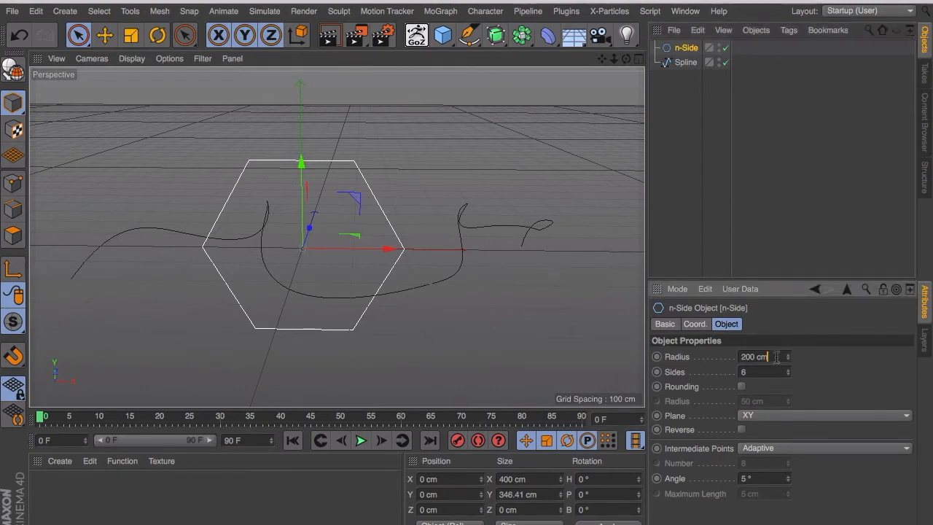
drag(776, 357, 706, 360)
text(3)
key(Tab)
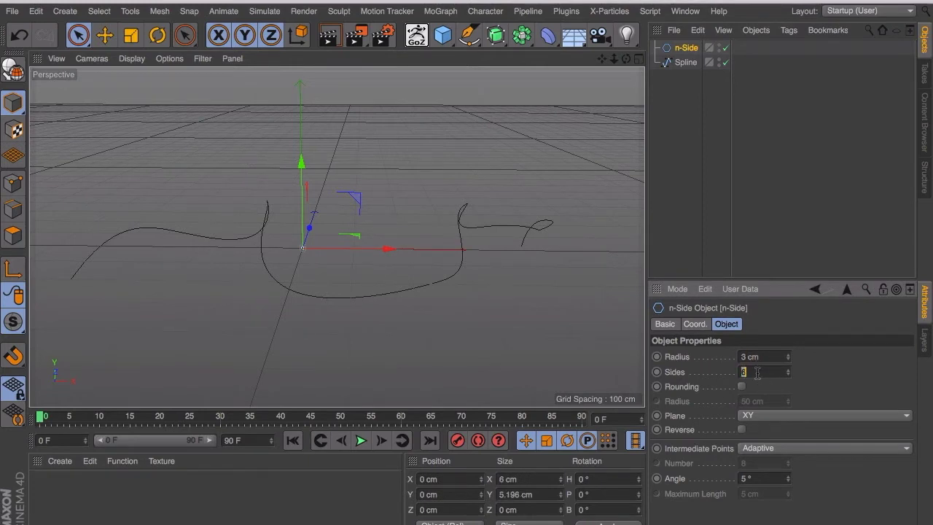
key(Return)
scroll(296, 259, up, 5)
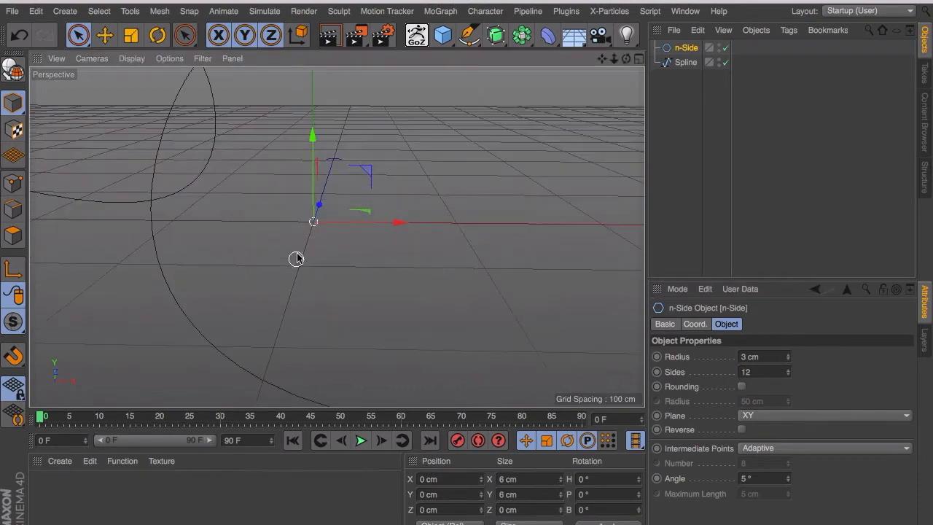
scroll(308, 225, up, 5)
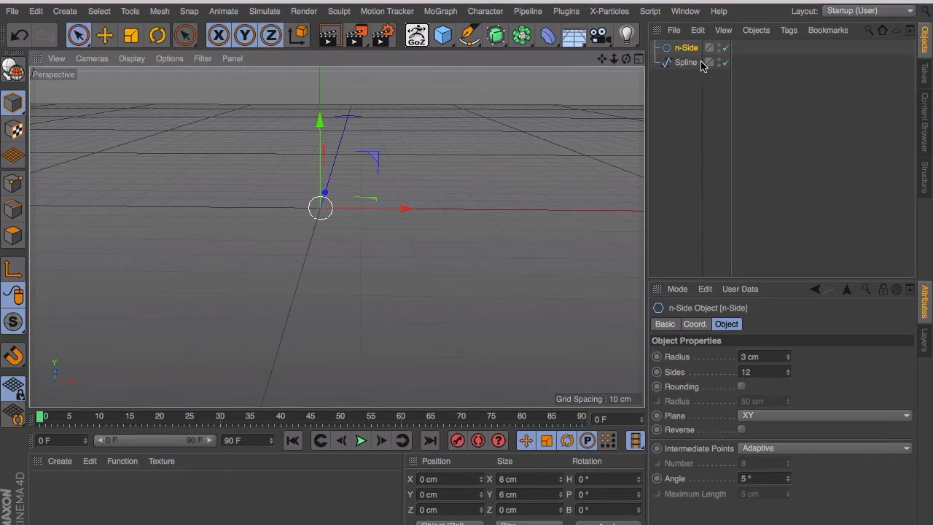
Step: Deselect the n-Side and add a Spline Wrap deformer from the Deformer palette
click(689, 105)
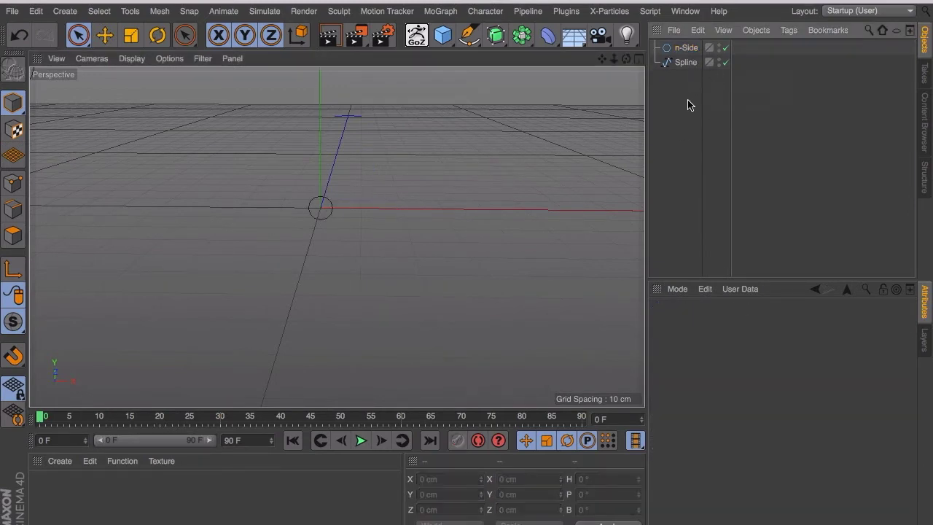
click(545, 35)
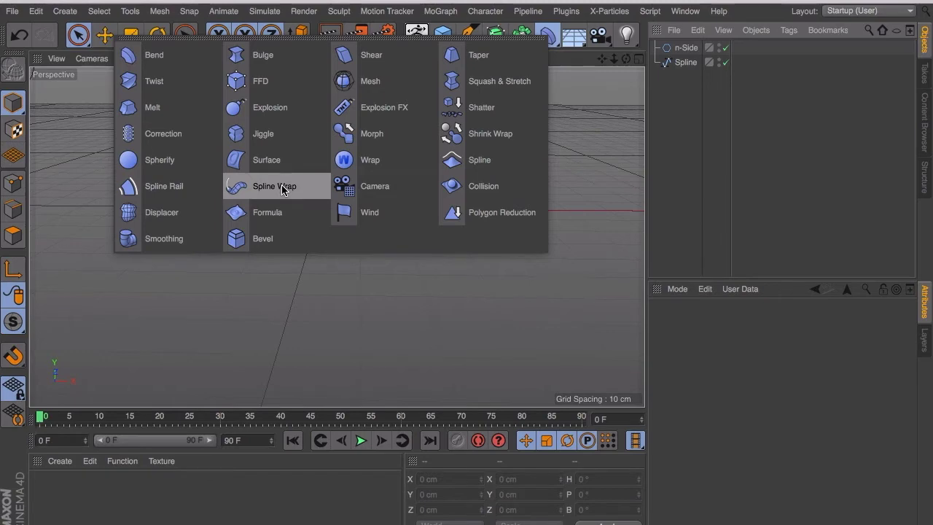
click(280, 186)
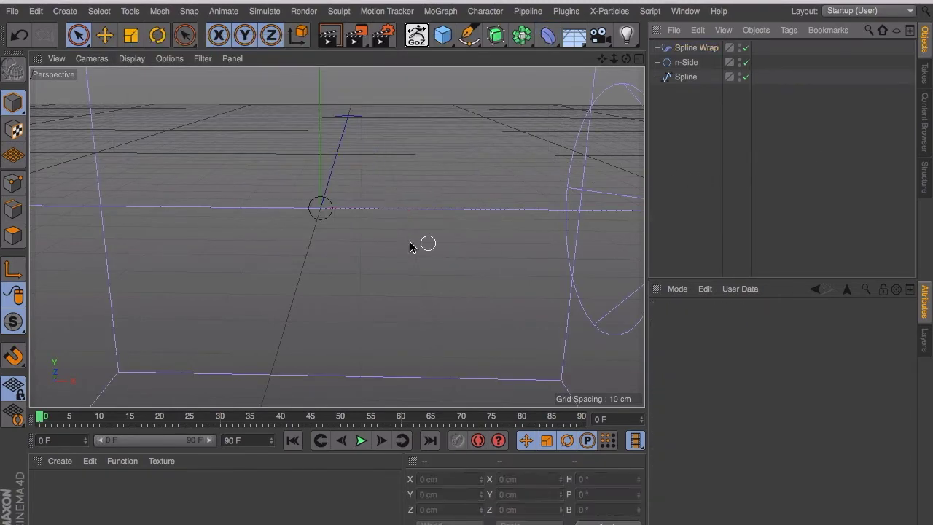
scroll(406, 243, down, 10)
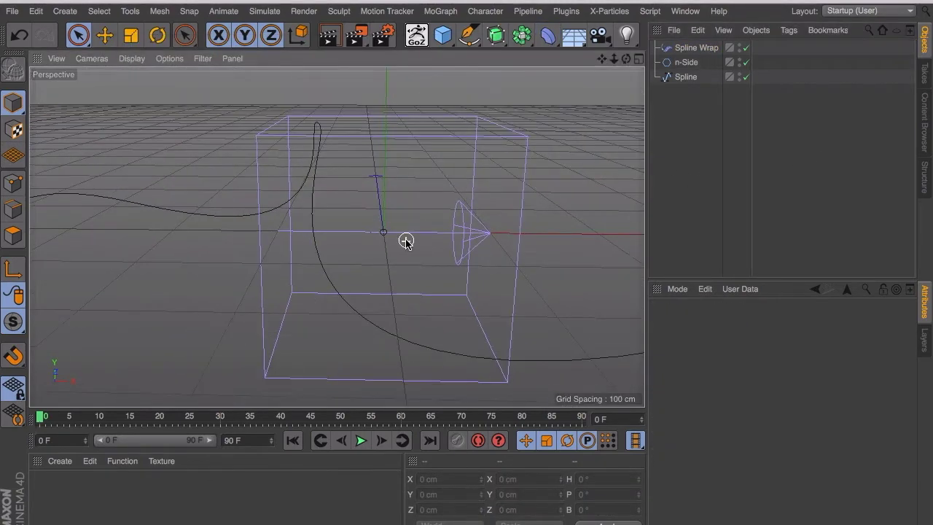
scroll(406, 243, up, 5)
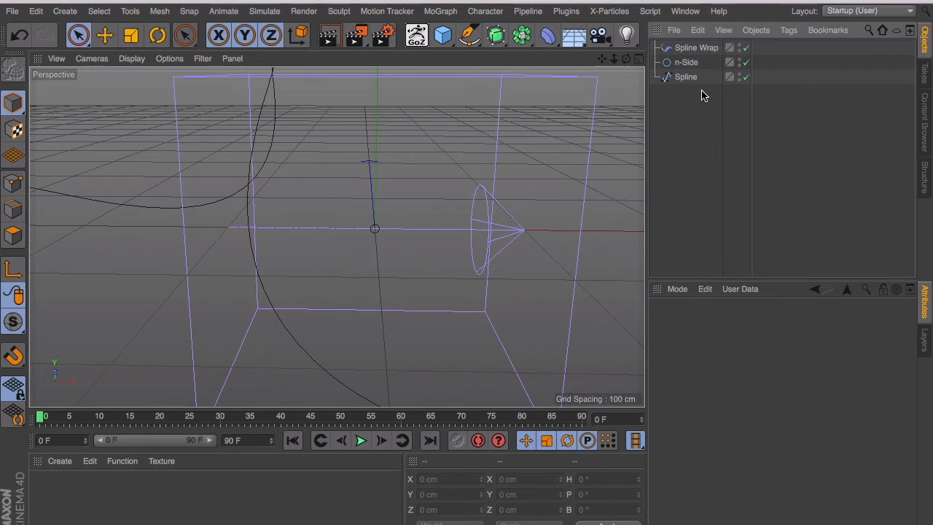
Step: Add a Helix spline to the scene and deselect it
click(469, 35)
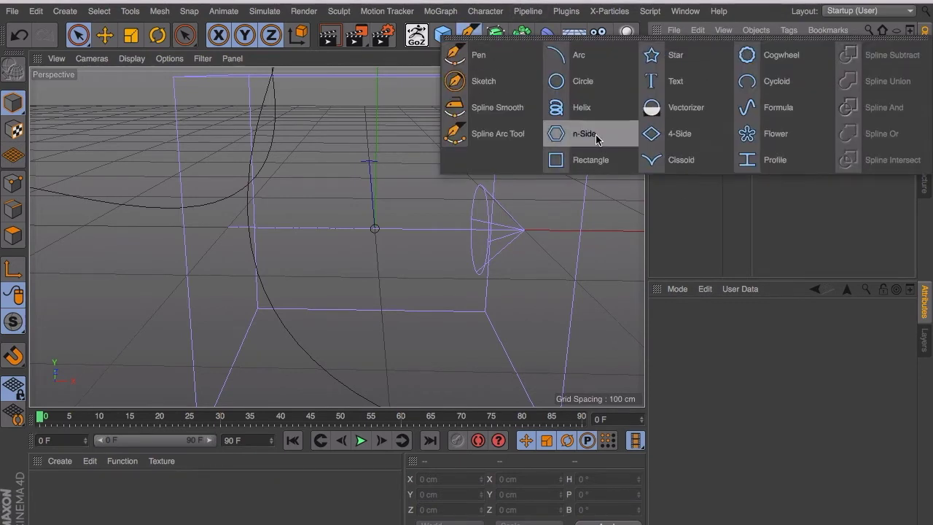
click(607, 109)
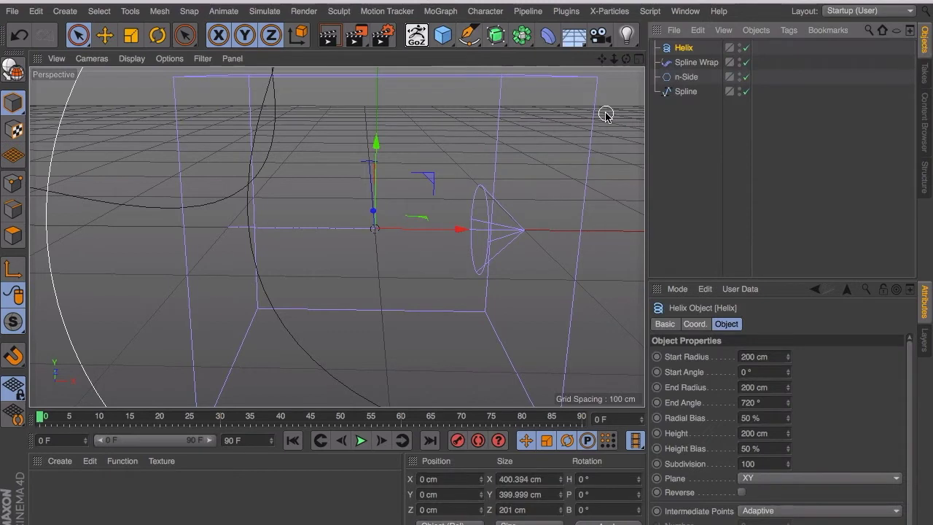
click(687, 145)
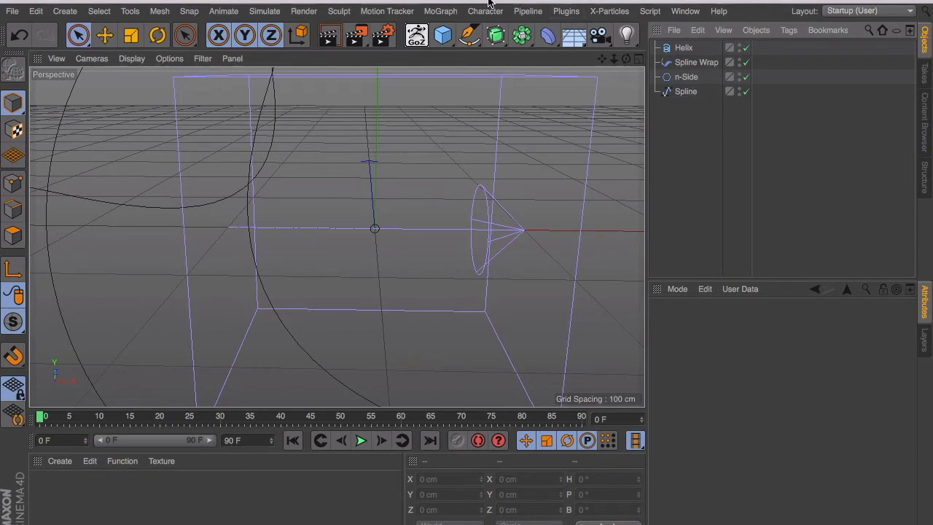
Step: Add a Sweep holding the n-Side profile and Helix, then orbit to see the coiled tube
click(498, 37)
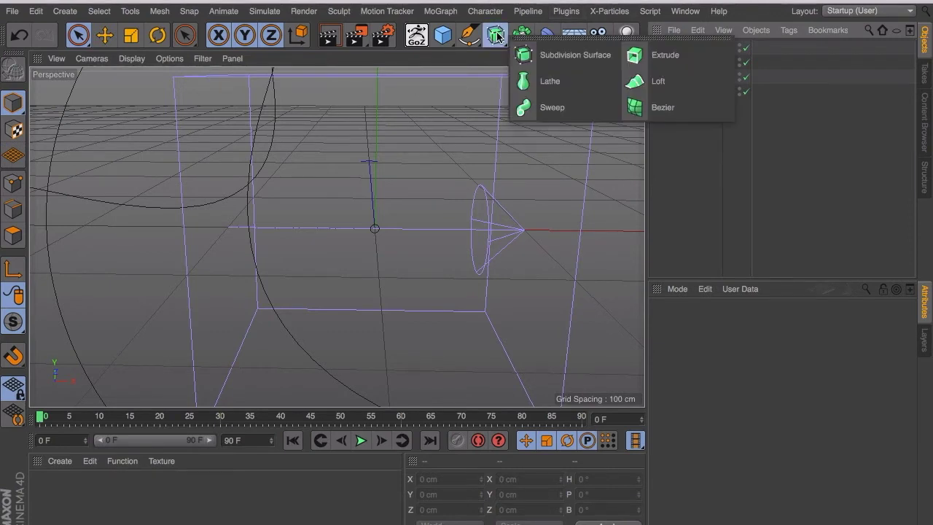
click(558, 103)
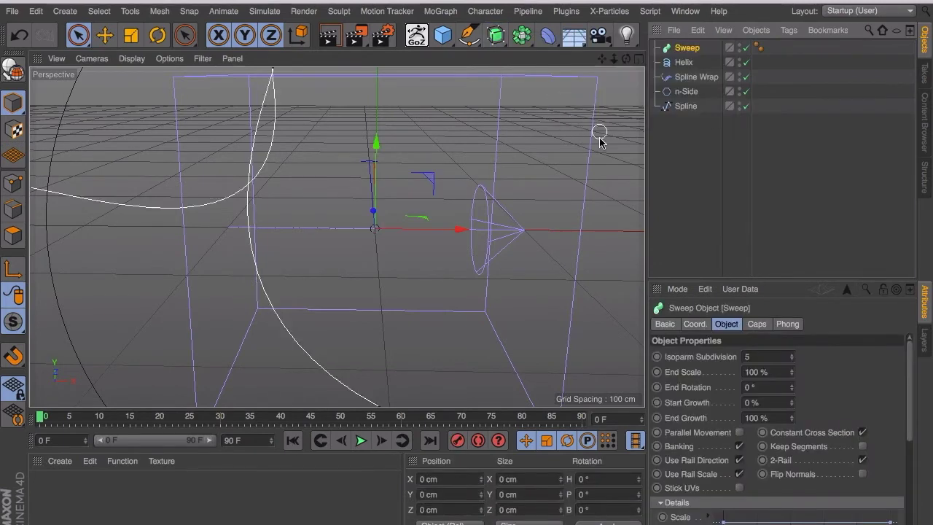
drag(685, 92, 695, 67)
drag(614, 58, 200, 413)
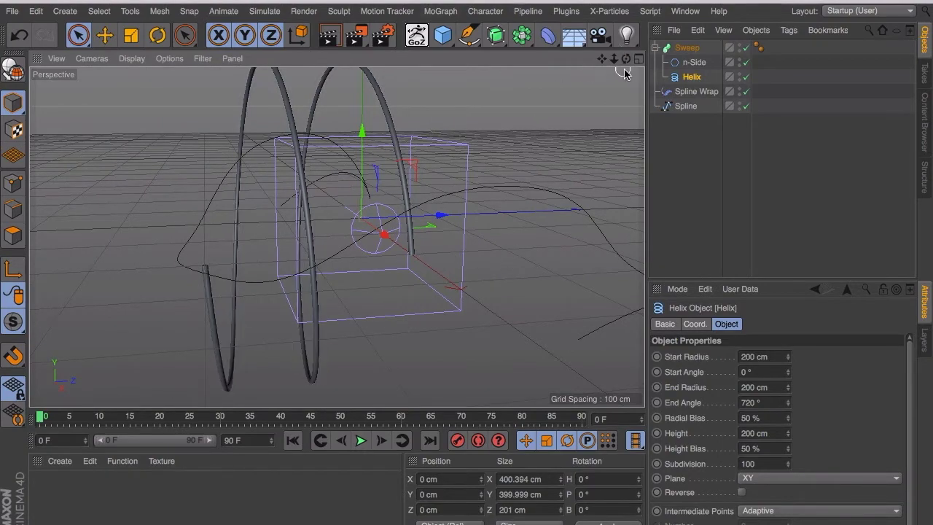
drag(625, 58, 239, 285)
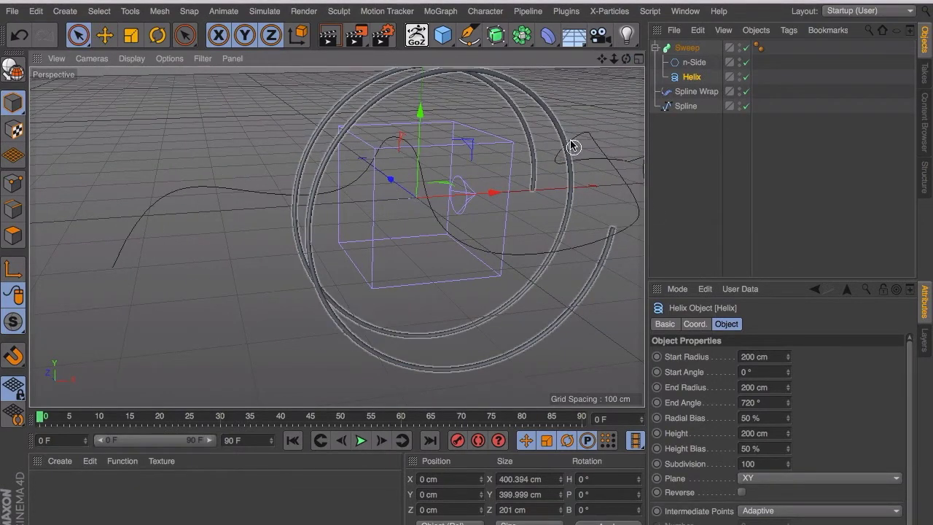
click(720, 137)
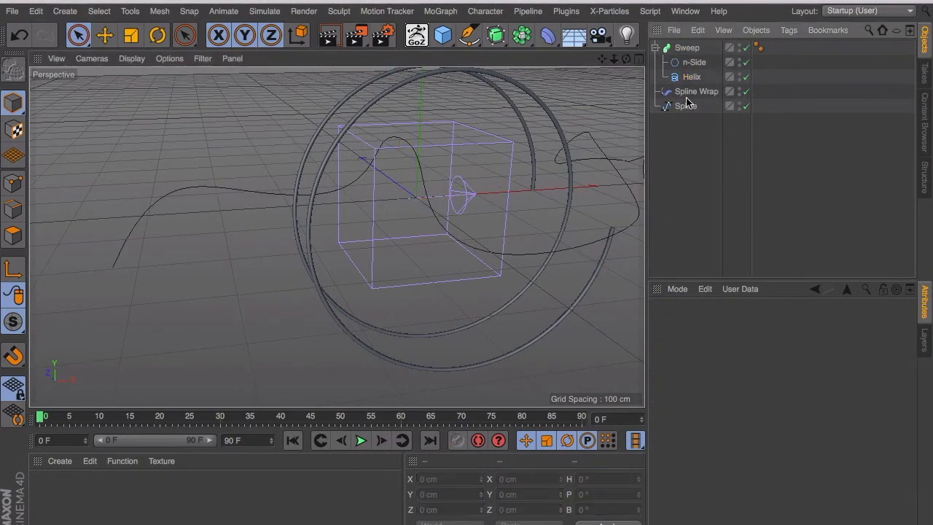
Step: Nest the Spline Wrap under the Helix and assign the curvy Spline as its path
mouse_move(687, 97)
mouse_down()
mouse_move(699, 105)
mouse_move(704, 83)
mouse_move(691, 80)
mouse_up()
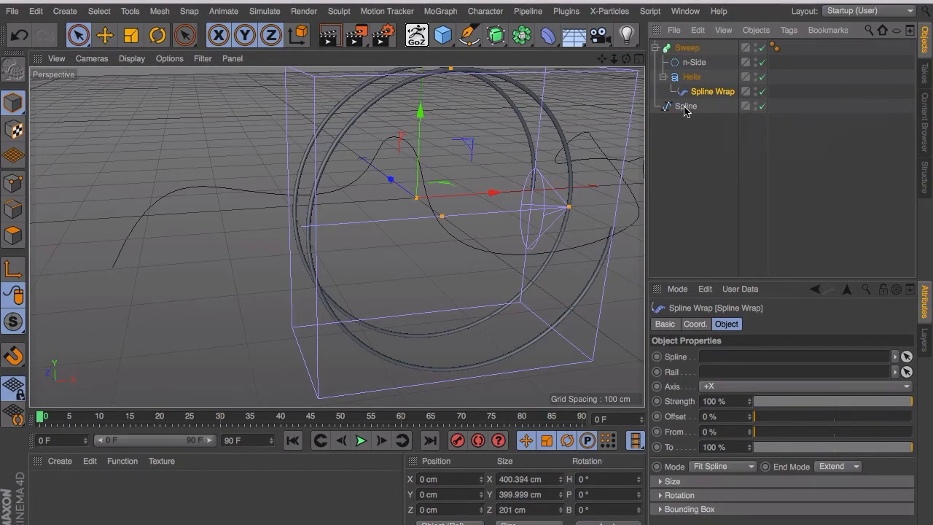
drag(685, 108, 713, 364)
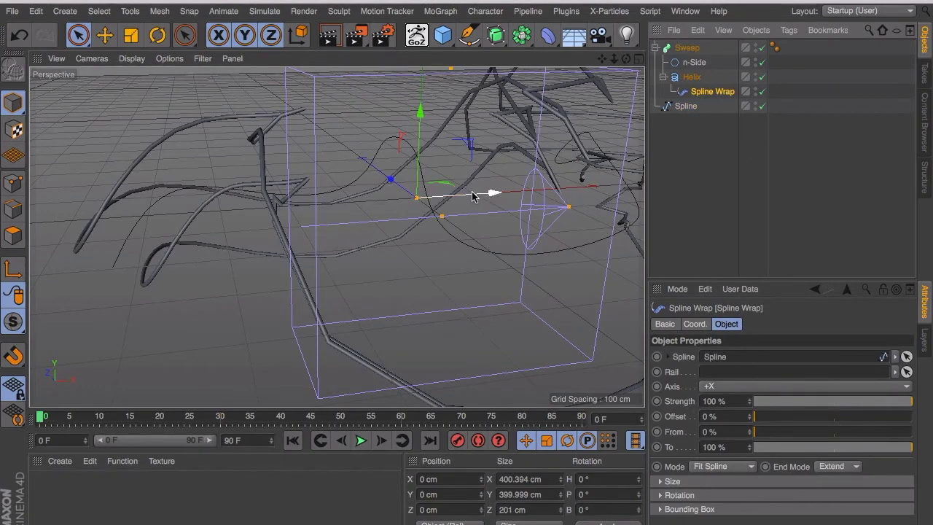
scroll(464, 207, down, 3)
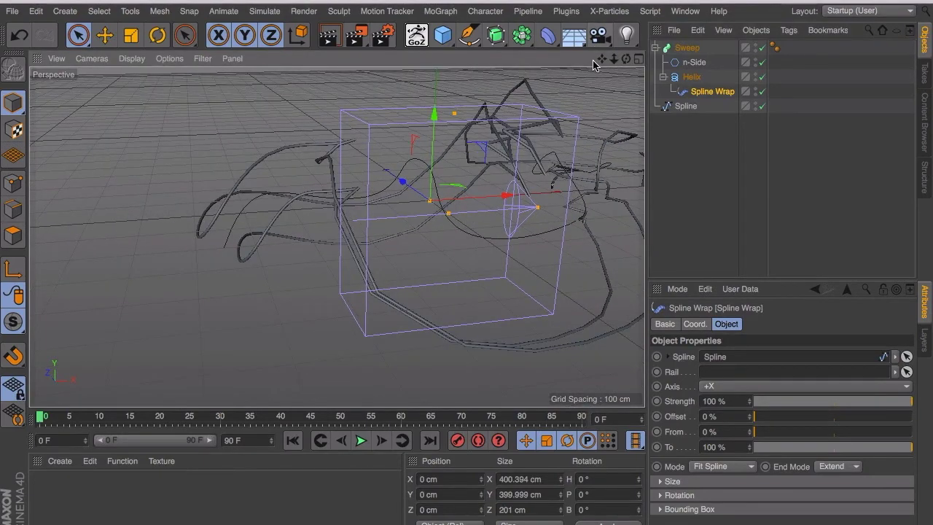
mouse_move(626, 59)
mouse_down()
mouse_move(576, 63)
mouse_move(626, 62)
mouse_up()
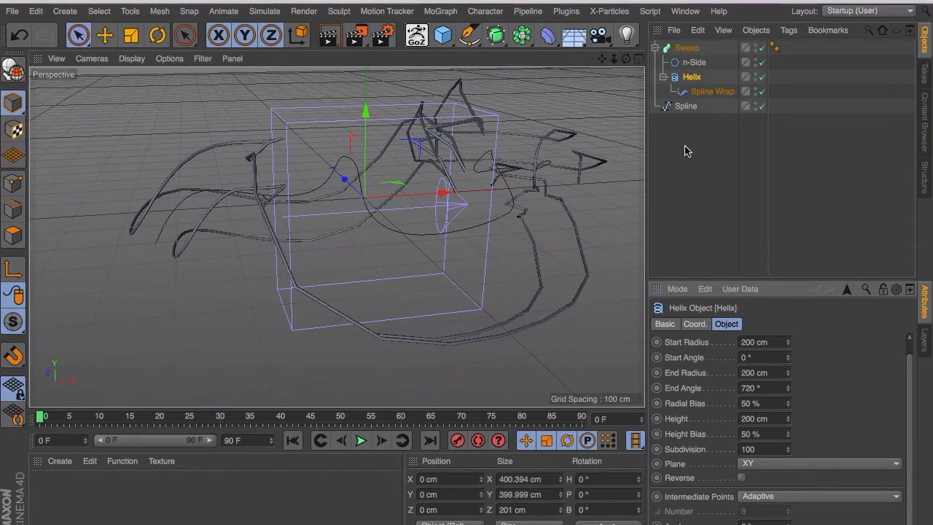
click(691, 80)
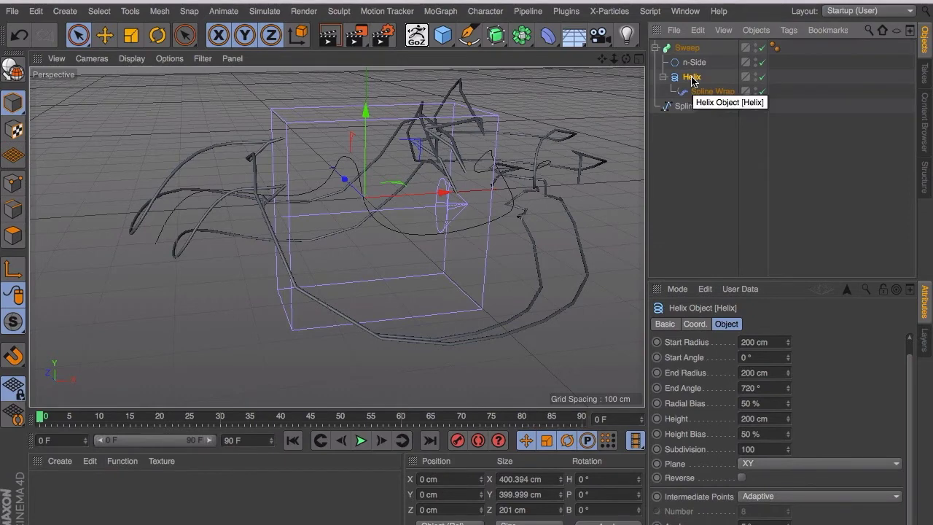
Step: Give the Helix 5 cm start and end radii, a 360° start angle and 5360° end angle
drag(769, 342, 725, 342)
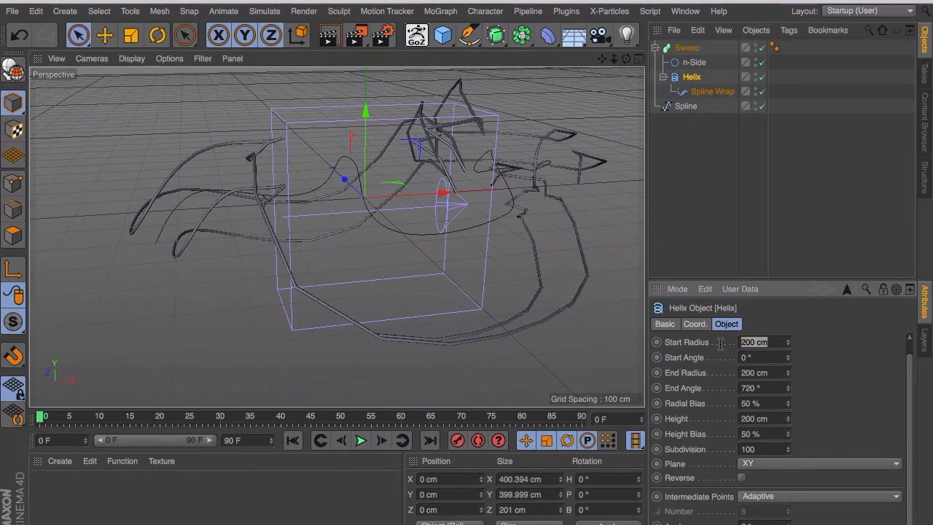
text(5)
key(Tab)
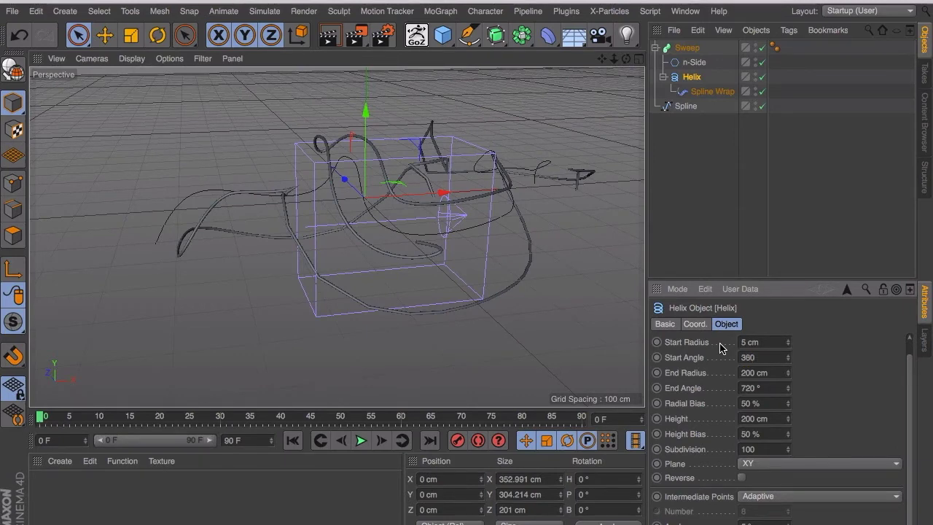
key(Tab)
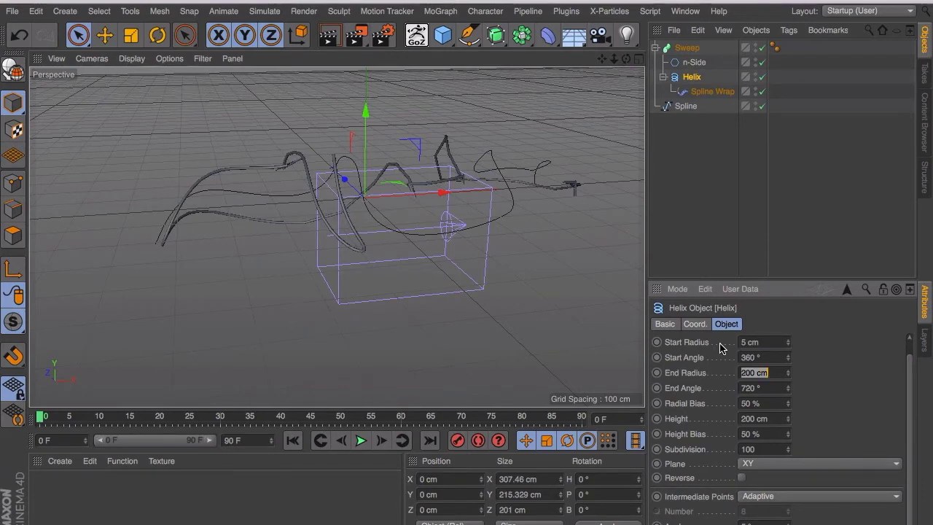
text(5)
key(Tab)
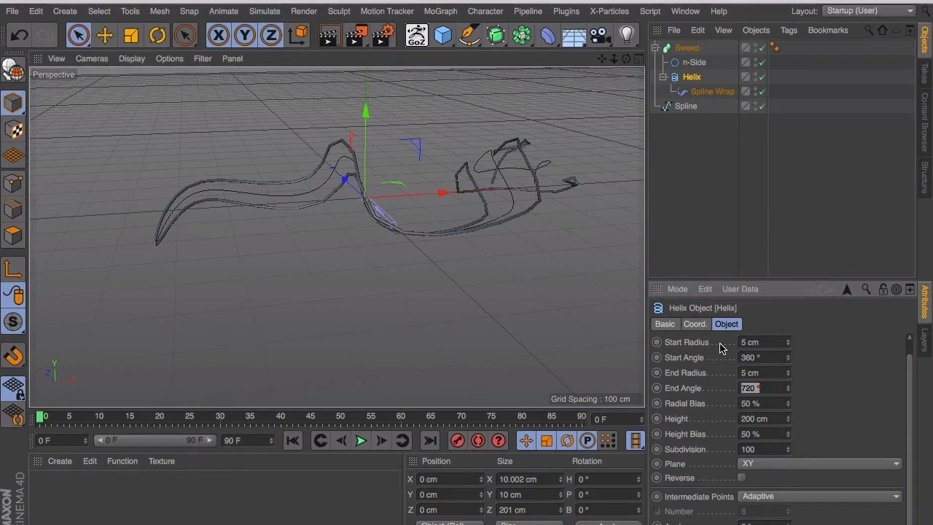
key(BackSpace)
text(5360)
key(Tab)
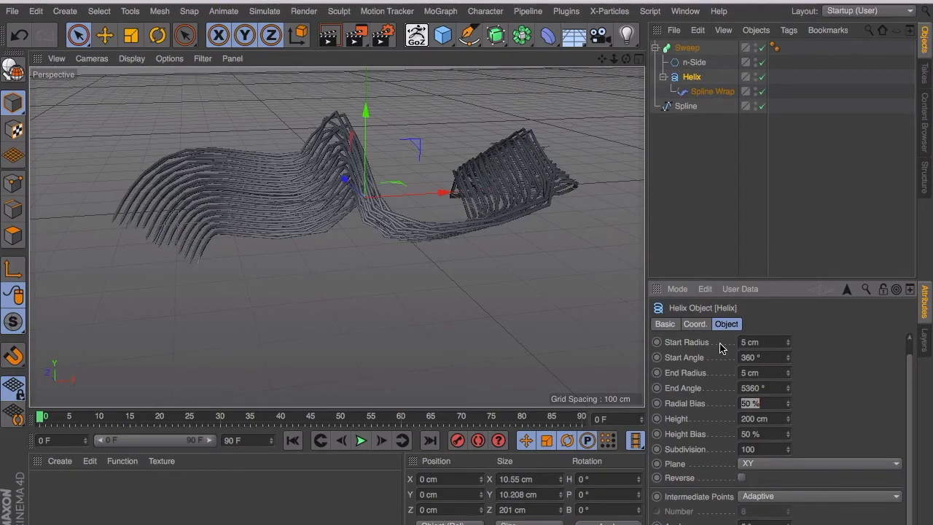
Step: Set Radial Bias to 50% and Subdivision to 500, leaving Height unchanged
text(50)
key(Tab)
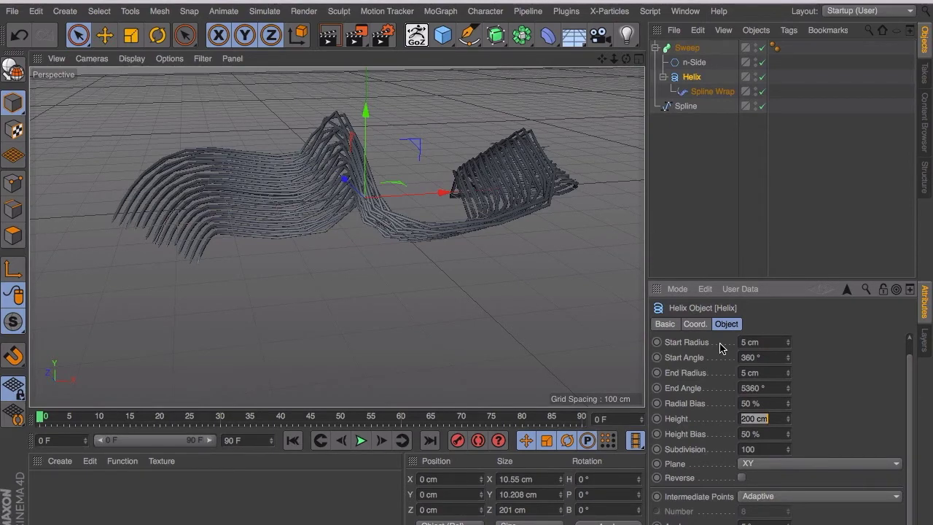
key(Tab)
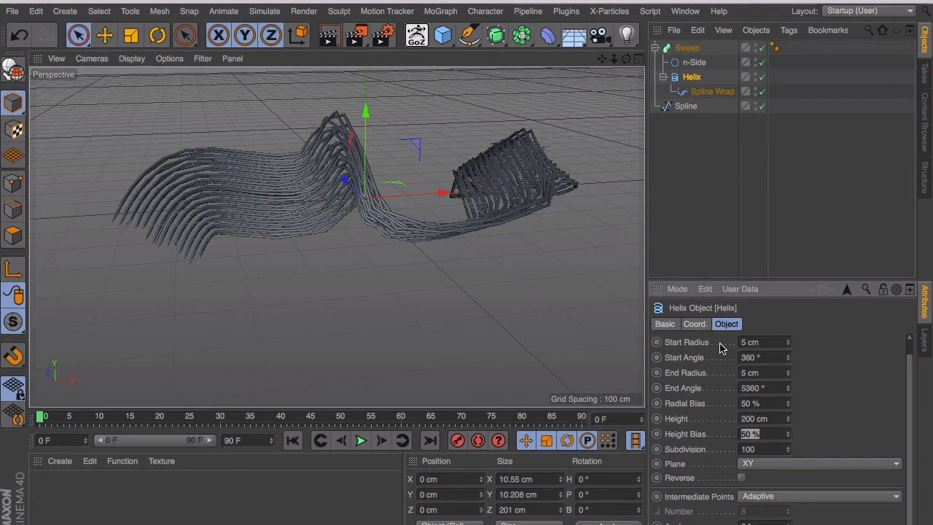
key(Tab)
text(5)
key(Tab)
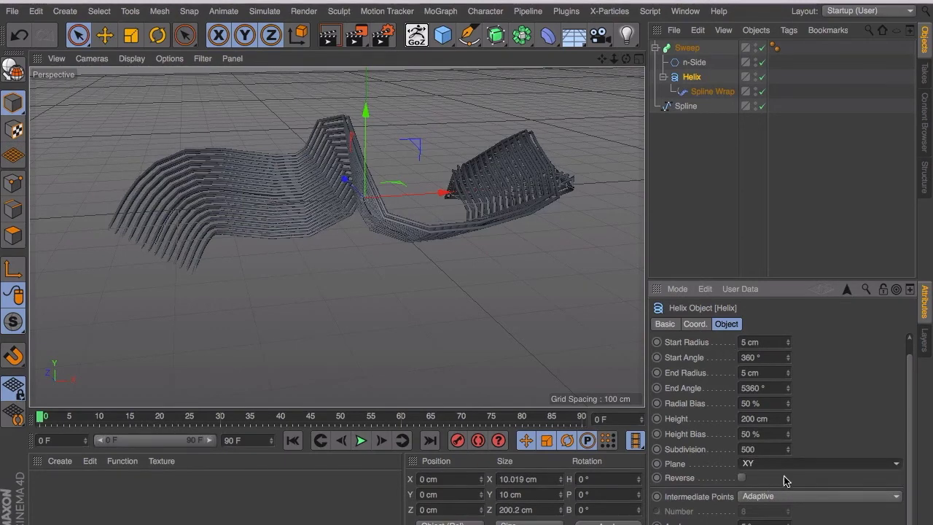
Step: Switch the Helix plane from XY to ZY and inspect the resulting thin twisted wire
click(896, 467)
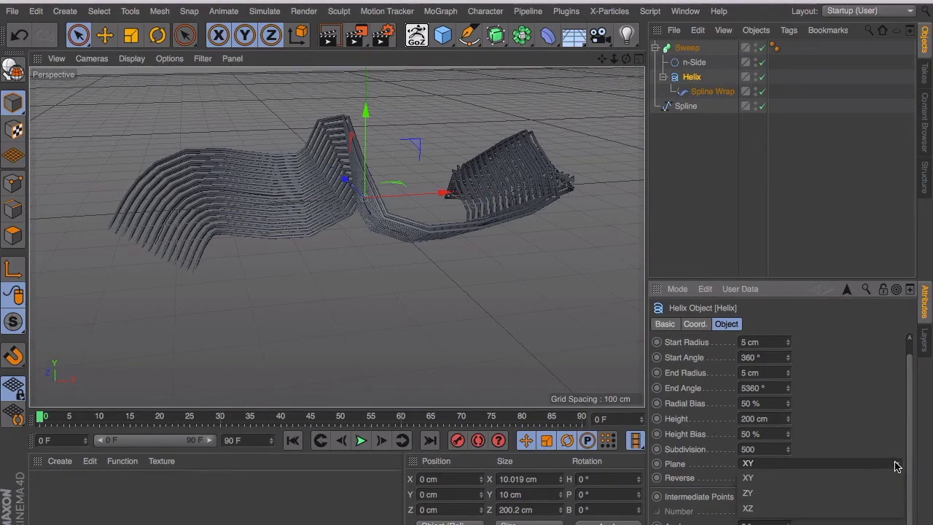
click(754, 493)
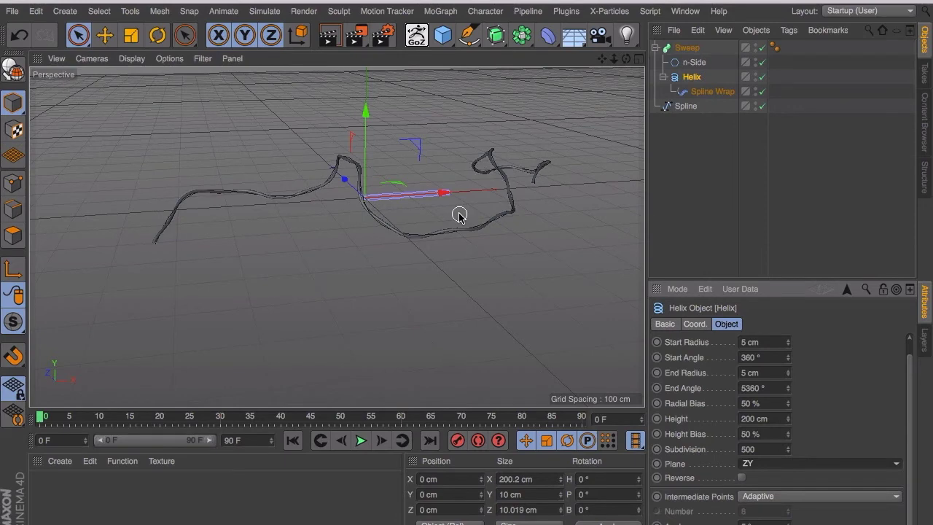
scroll(461, 219, up, 2)
scroll(461, 218, up, 1)
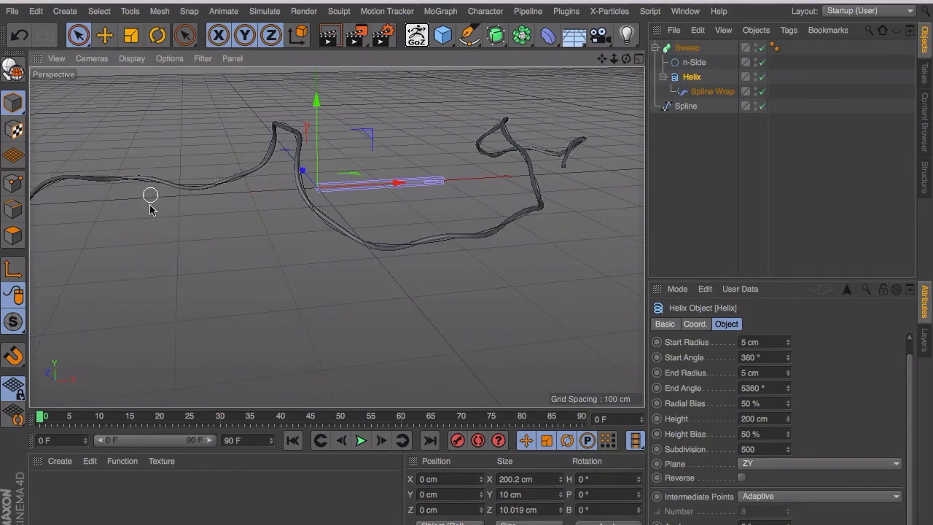
scroll(217, 192, up, 4)
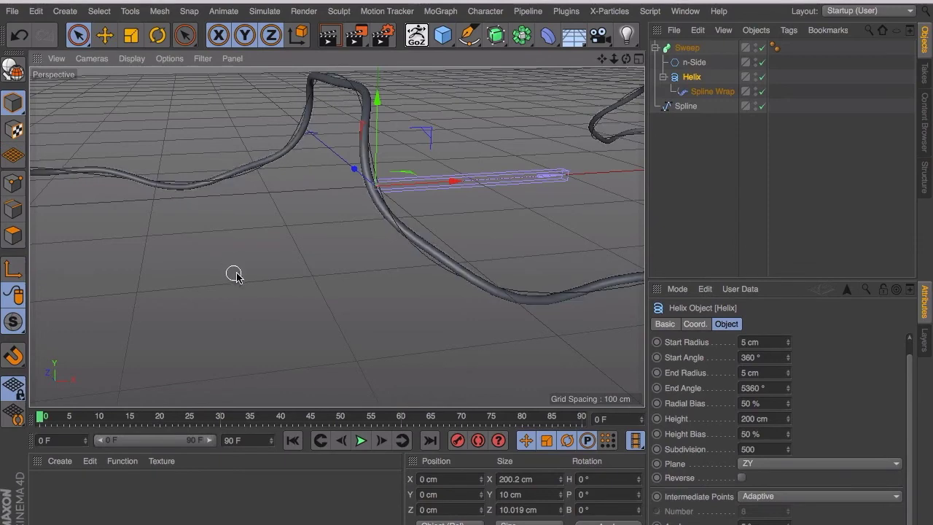
scroll(452, 225, down, 1)
scroll(521, 217, down, 3)
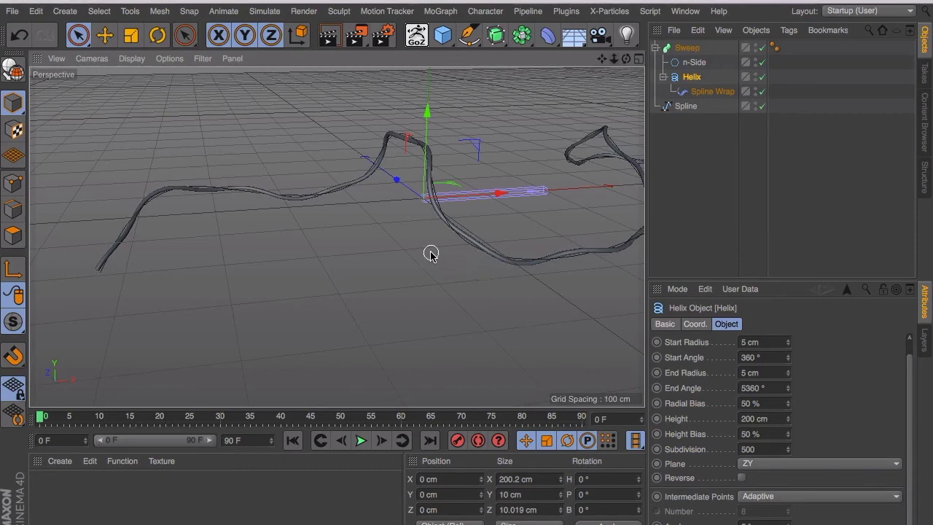
alt+drag(431, 255, 474, 251)
drag(602, 61, 338, 235)
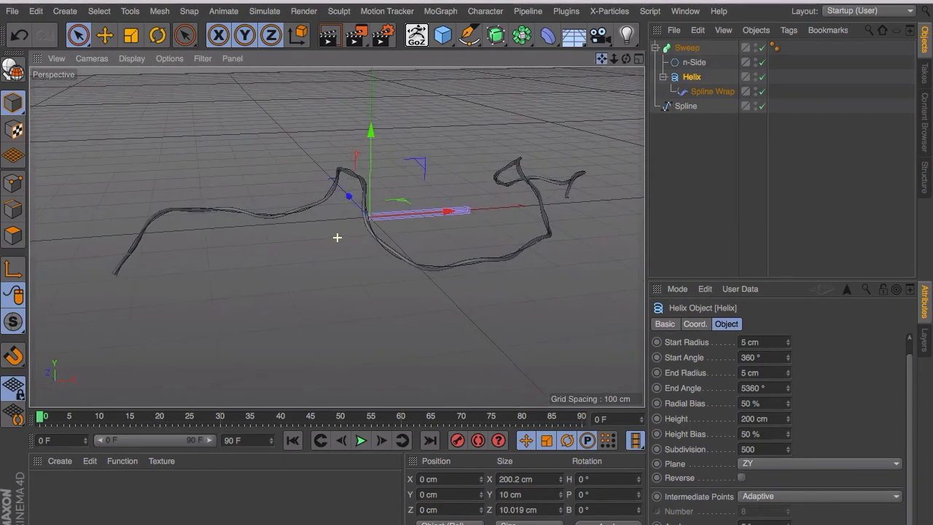
scroll(458, 224, up, 2)
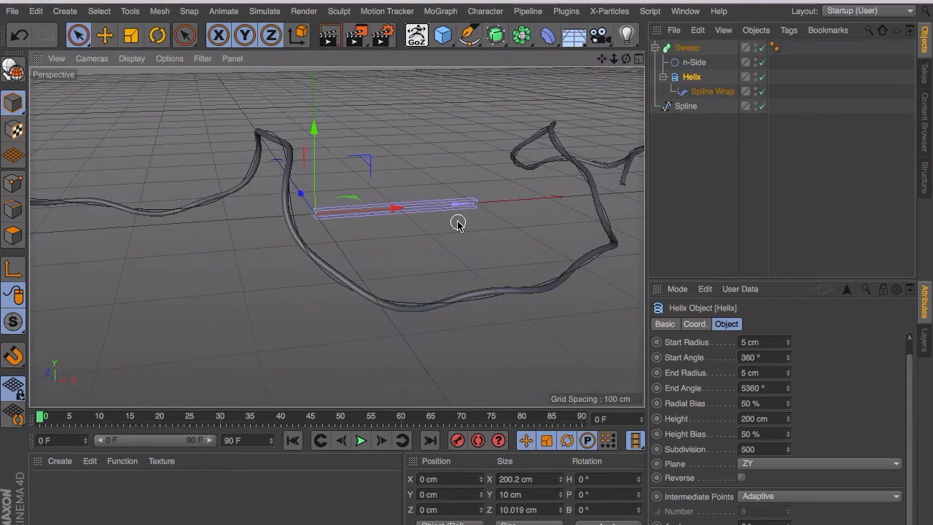
scroll(458, 224, down, 2)
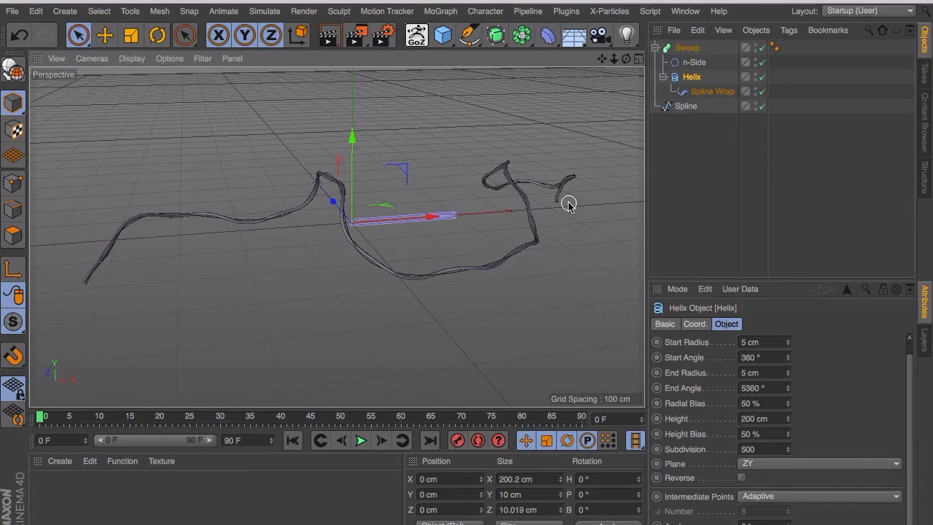
Step: Duplicate the Sweep object in the Object Manager, creating Sweep.1
click(658, 48)
click(685, 48)
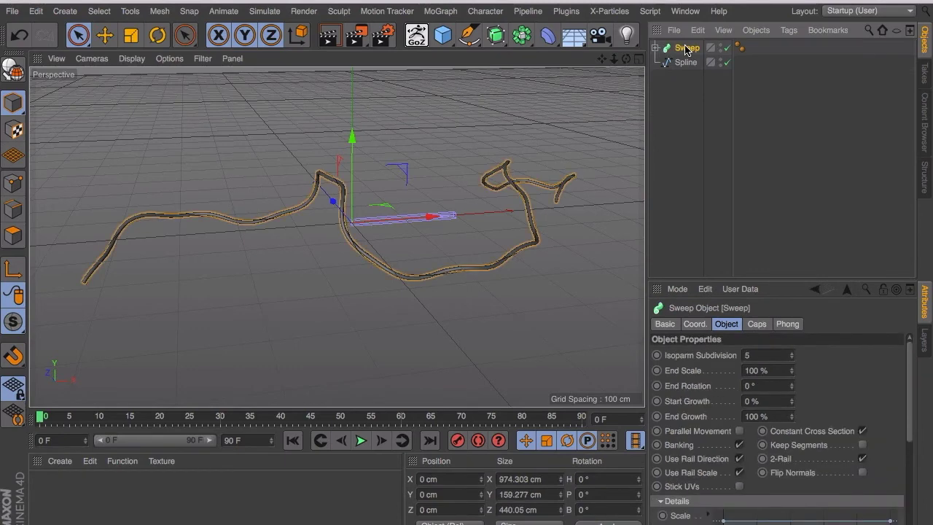
drag(685, 48, 685, 61)
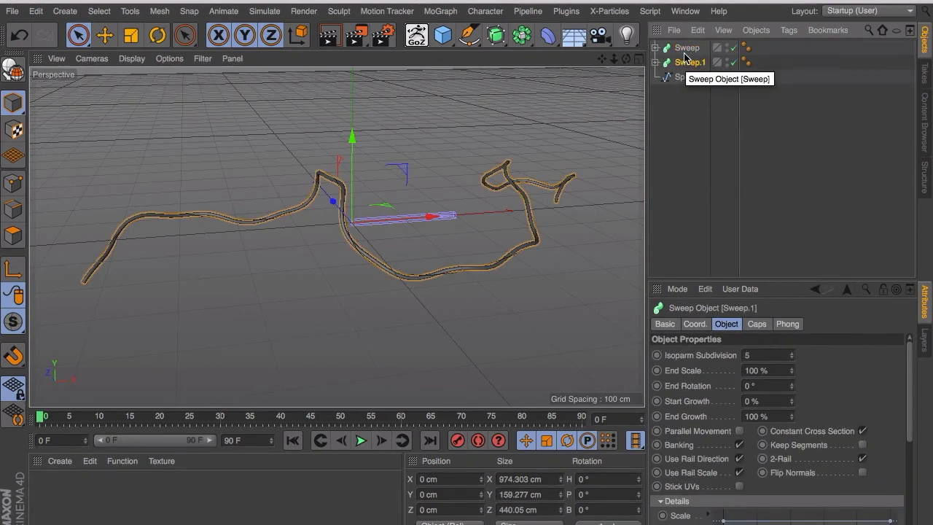
click(684, 118)
click(654, 47)
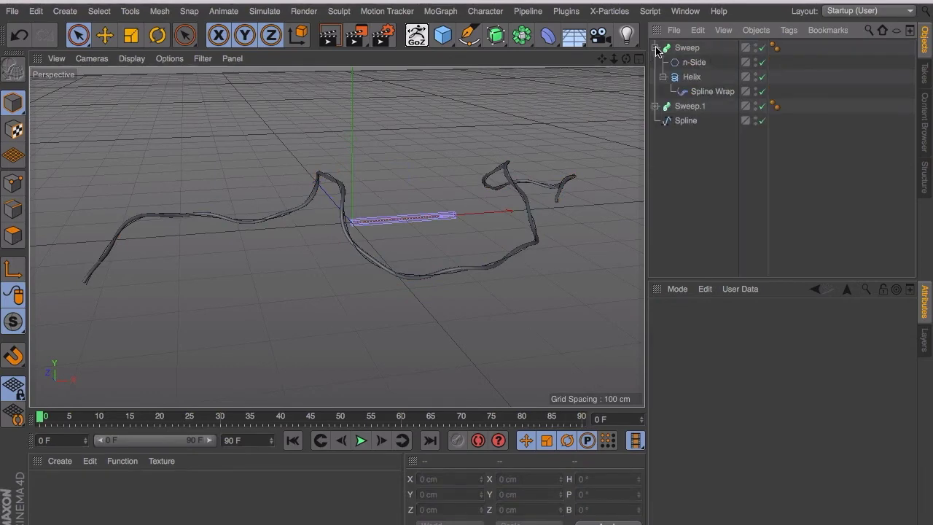
click(655, 106)
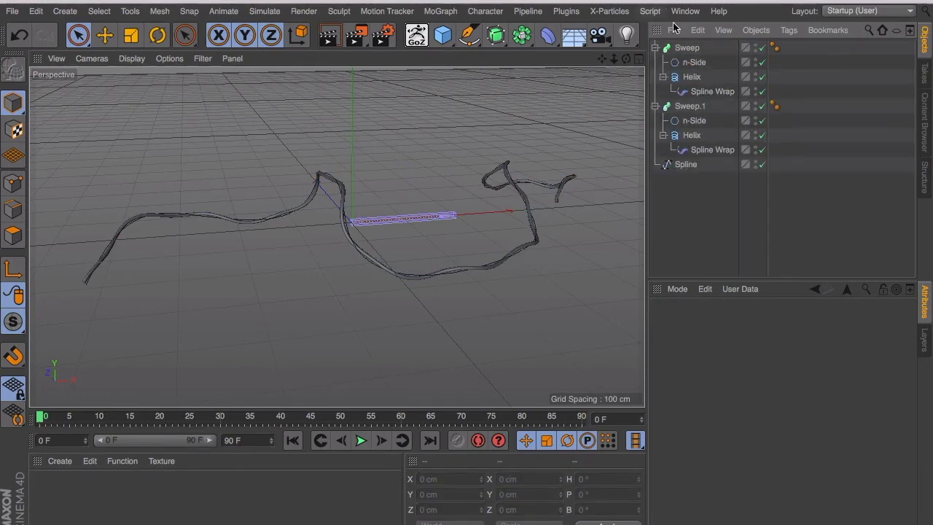
Step: Rename the two sweeps wire1 and wire2
double_click(689, 48)
key(BackSpace)
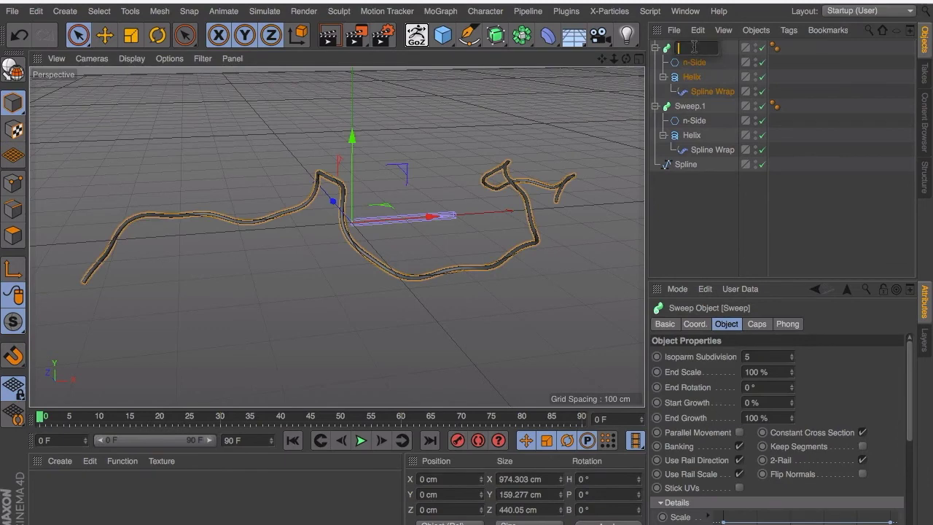
text(wire1)
key(Return)
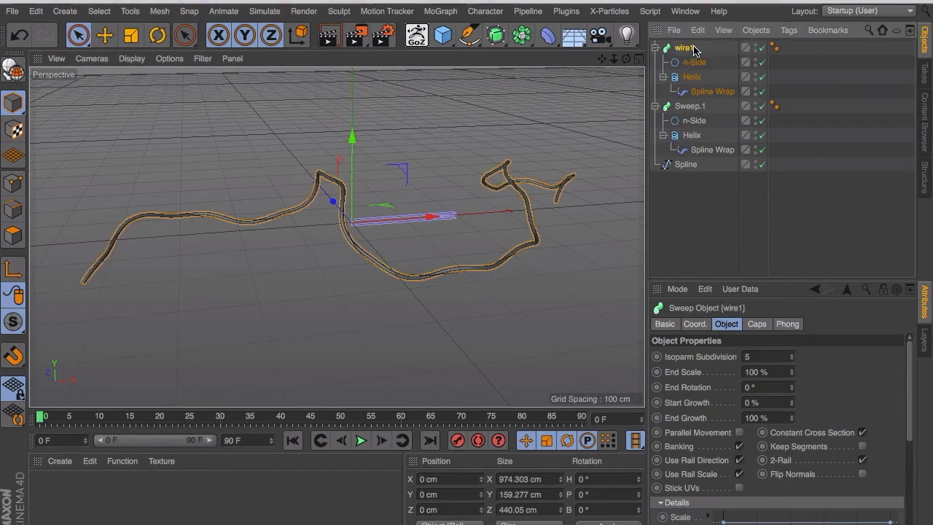
click(656, 47)
double_click(689, 62)
key(BackSpace)
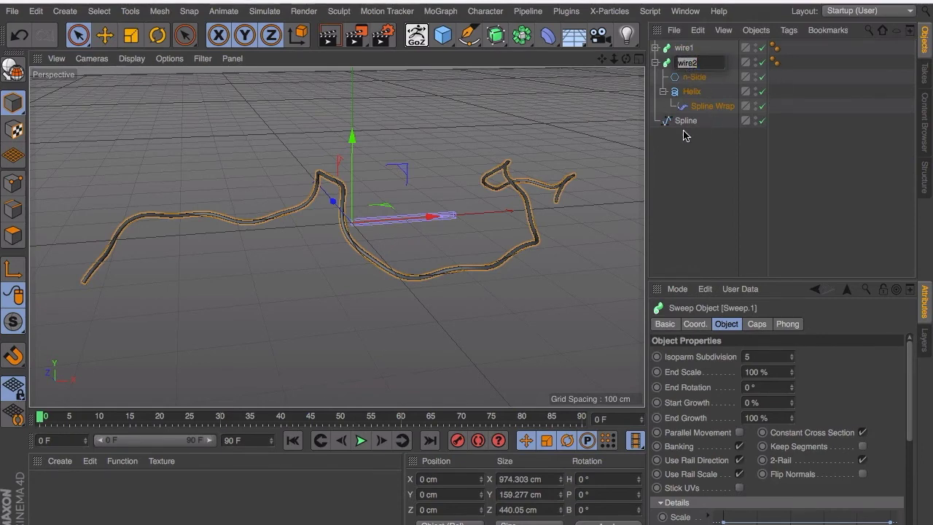
key(Return)
click(692, 91)
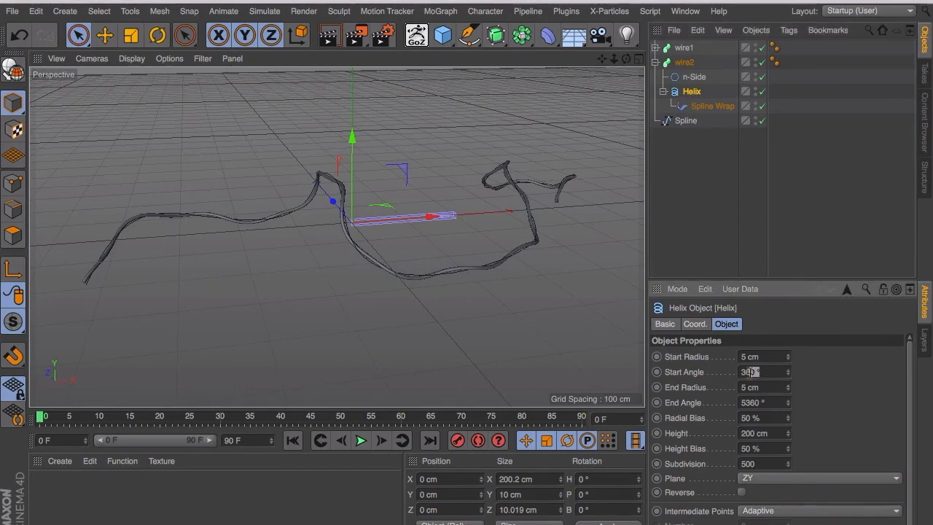
Step: Set wire2's Helix Start Angle to 180°
click(752, 371)
text(180)
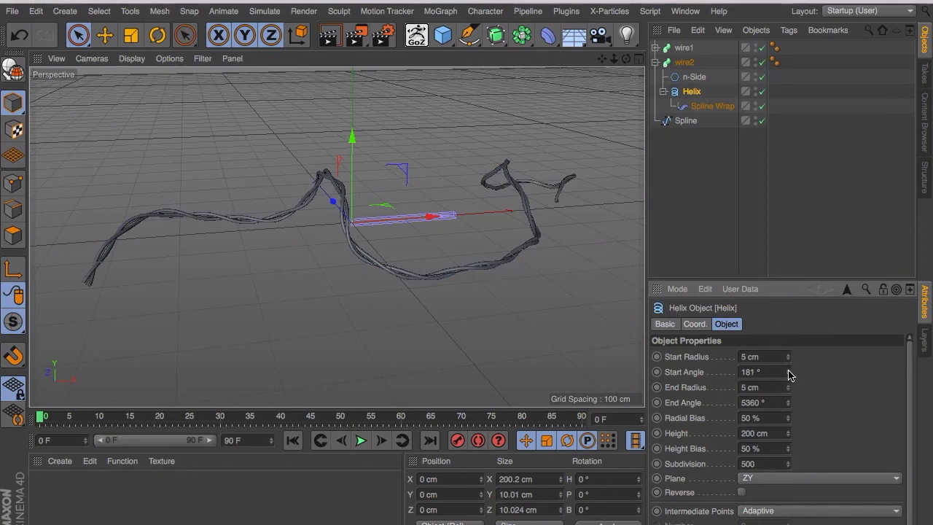
drag(788, 373, 789, 374)
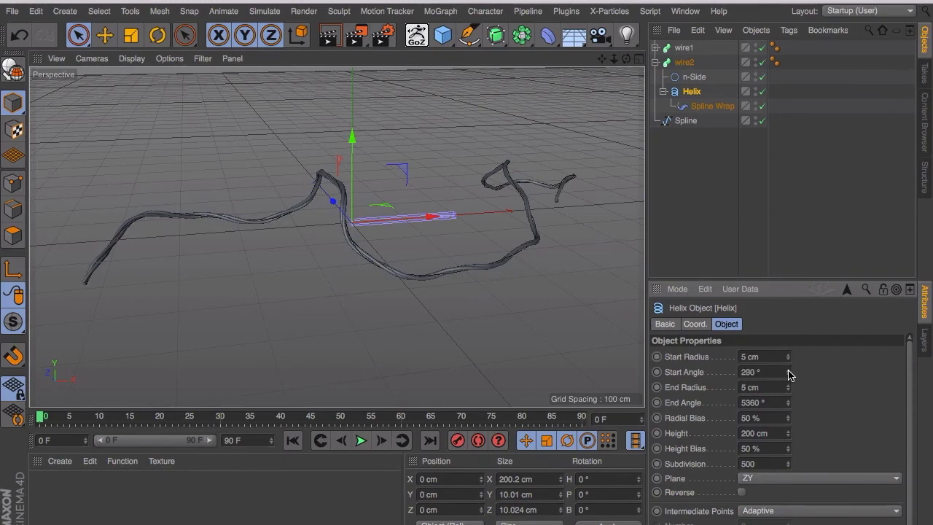
drag(788, 373, 787, 375)
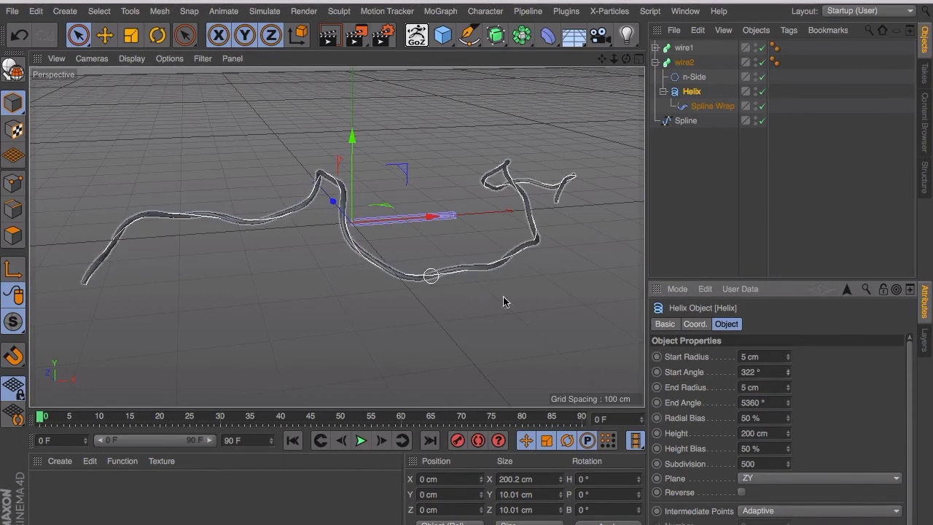
drag(765, 372, 736, 371)
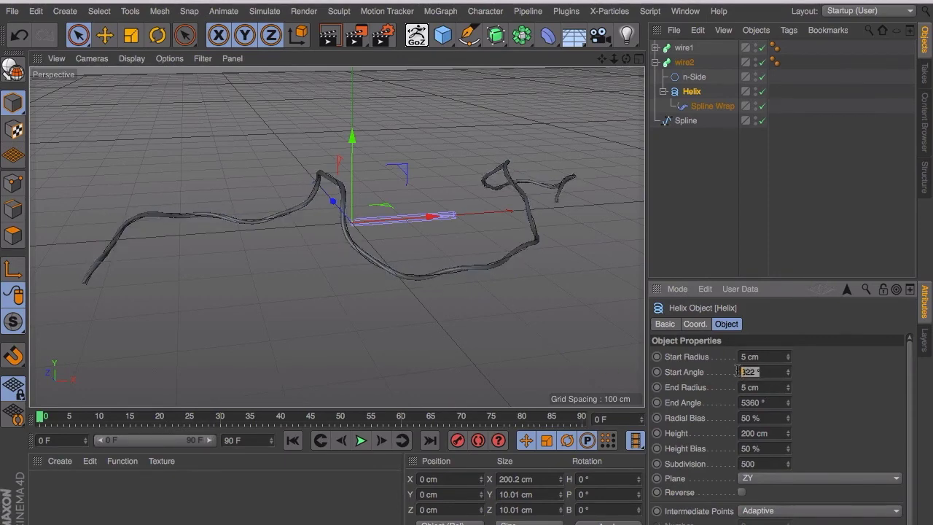
text(180)
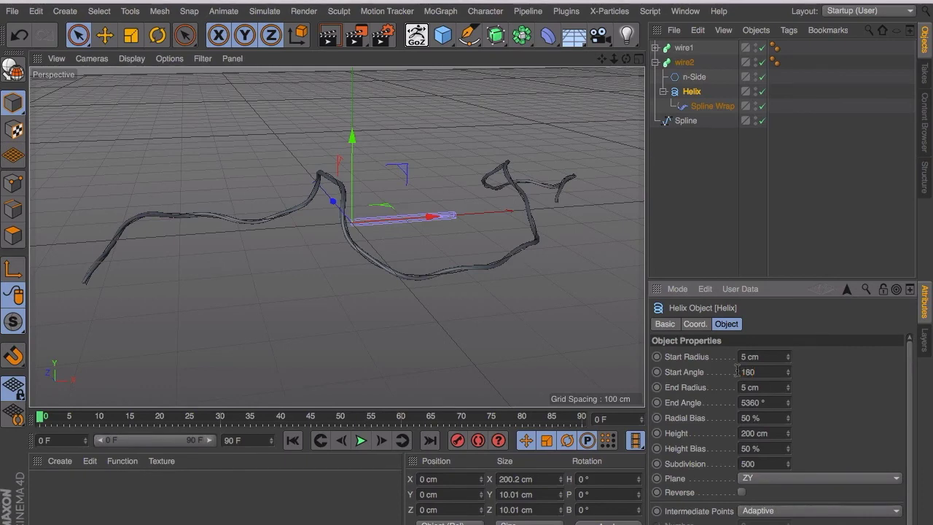
key(Tab)
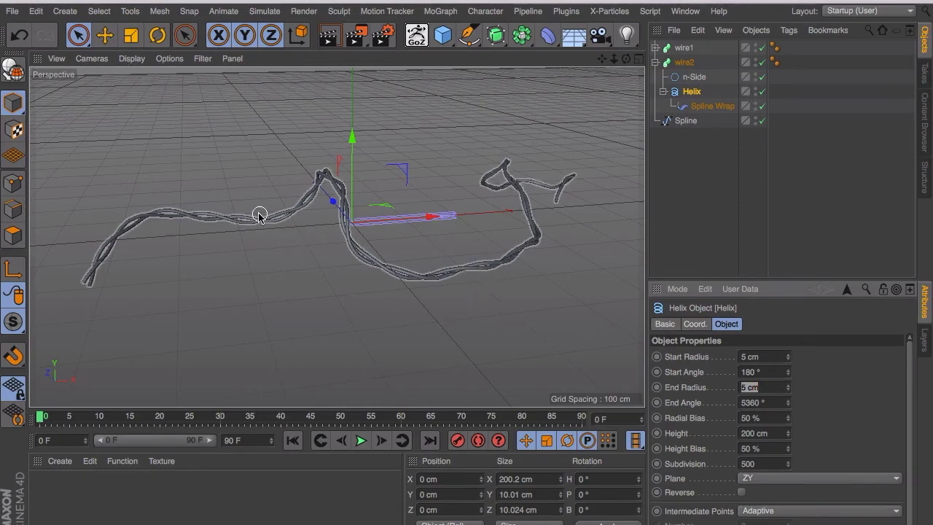
Step: Zoom and orbit the view to inspect the two wires twisting around each other
scroll(258, 214, up, 3)
scroll(258, 214, down, 3)
scroll(556, 235, down, 2)
scroll(554, 239, up, 2)
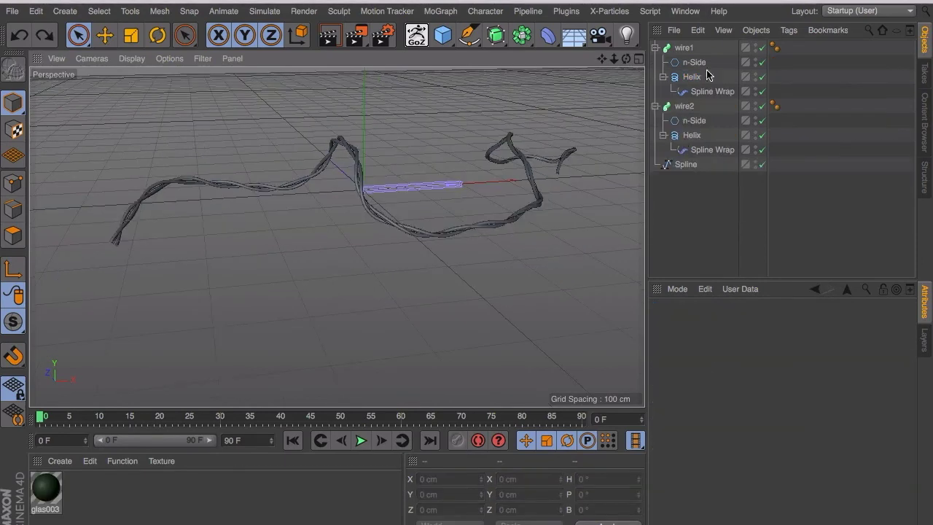
scroll(335, 235, up, 4)
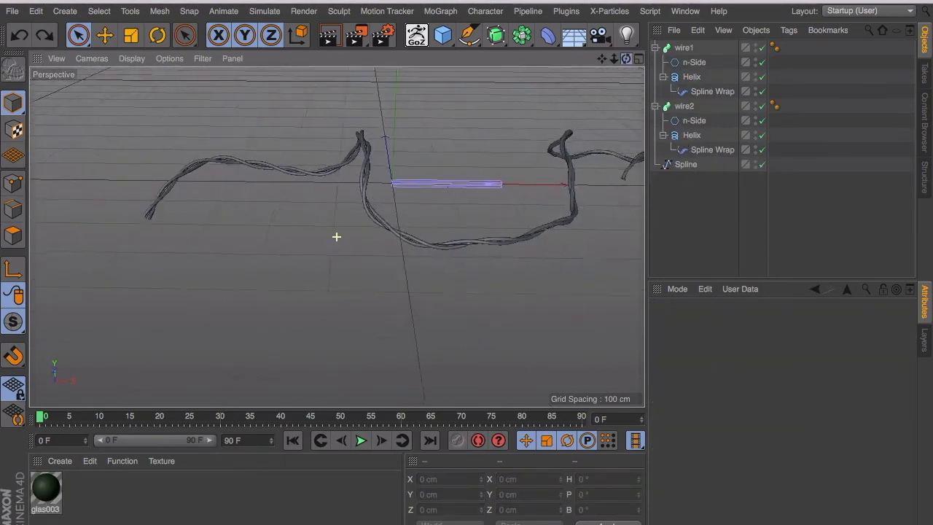
drag(625, 59, 646, 82)
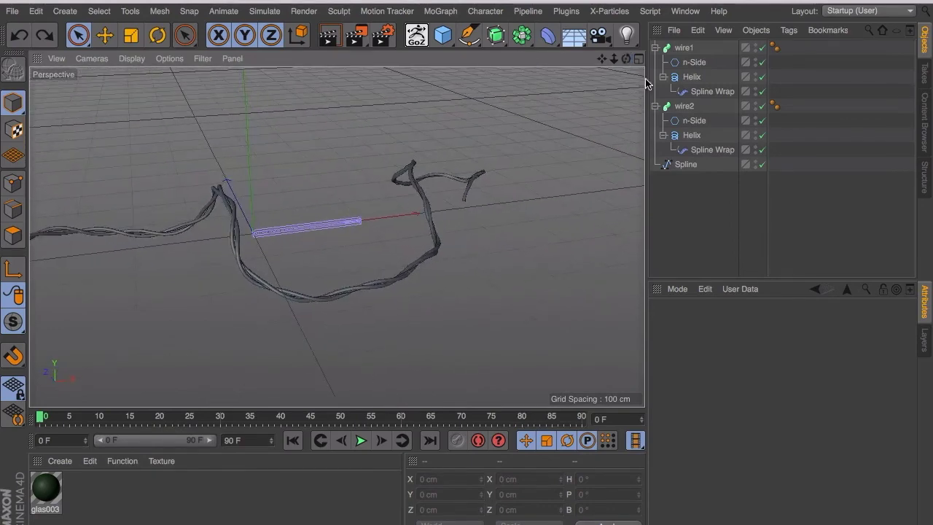
Step: Set the End Angle of both wire1's and wire2's helices to 7000°
click(689, 77)
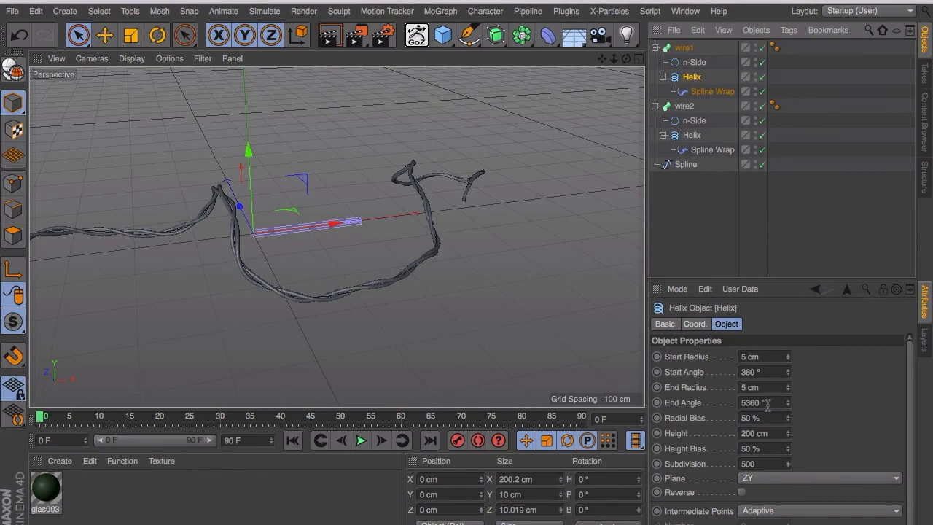
drag(767, 405, 733, 406)
text(7000)
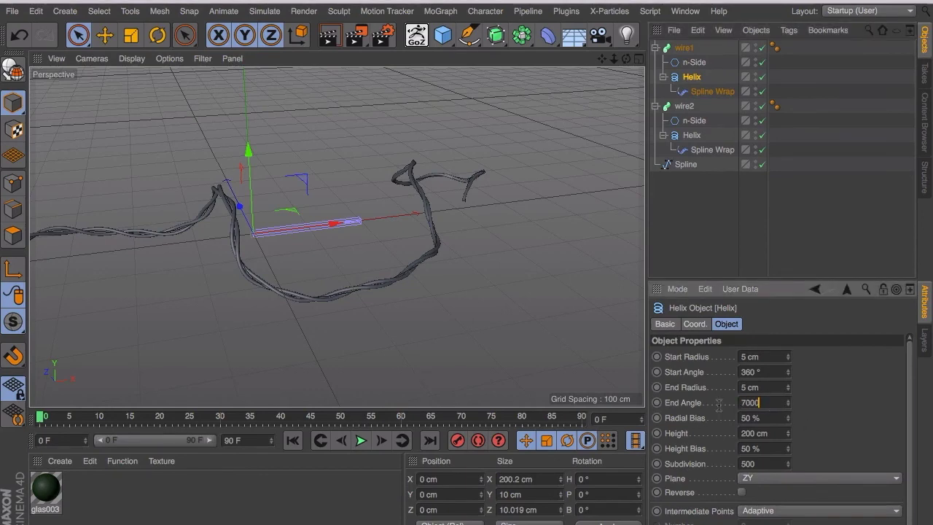
key(Tab)
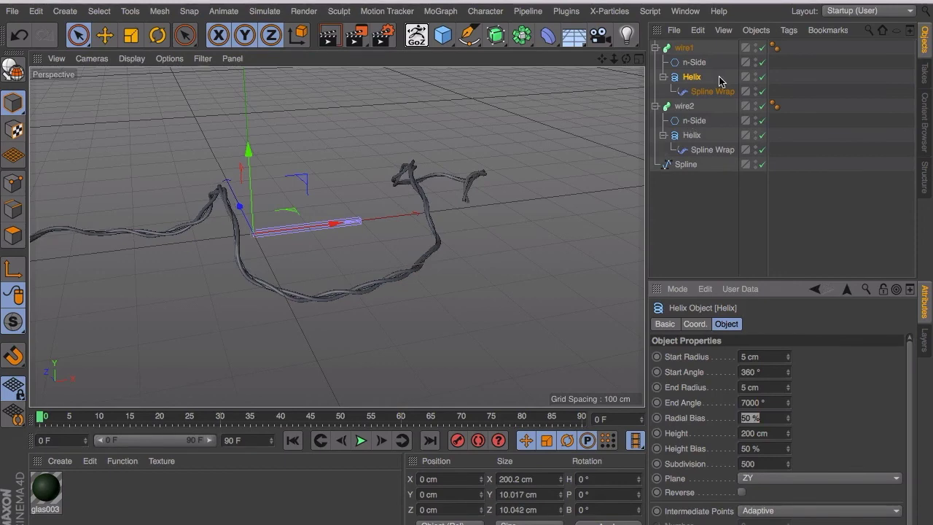
click(696, 136)
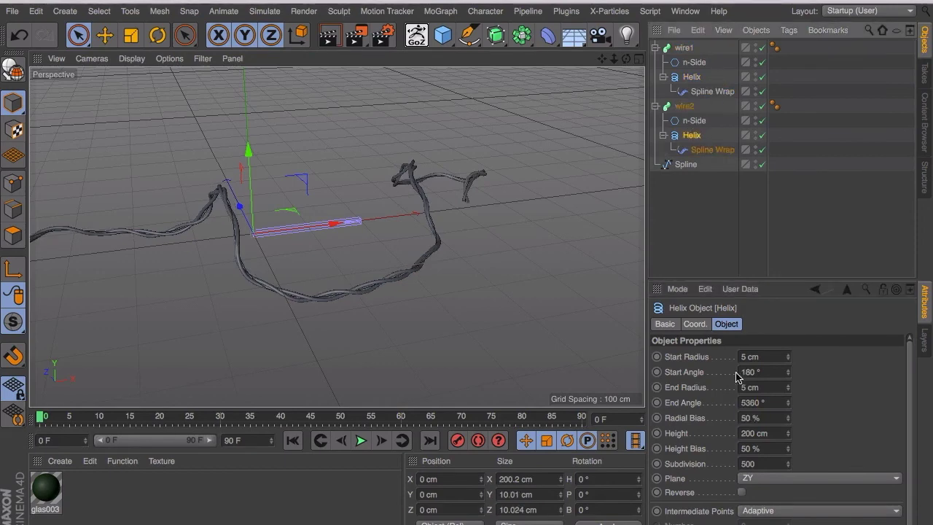
click(761, 402)
text(7)
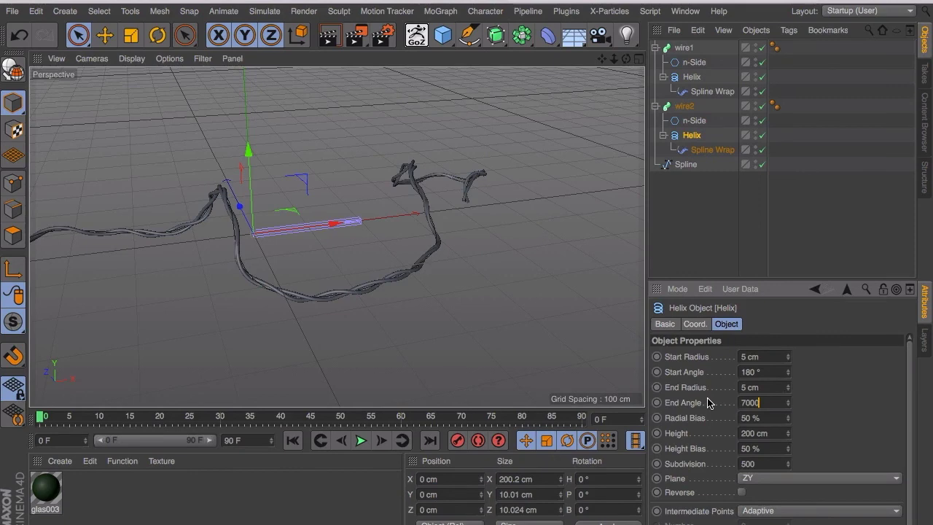
text(000)
key(Return)
Step: Disable the base Spline so it is hidden in the viewport
alt+drag(119, 104, 236, 222)
drag(626, 59, 333, 235)
drag(601, 59, 417, 292)
scroll(345, 290, up, 4)
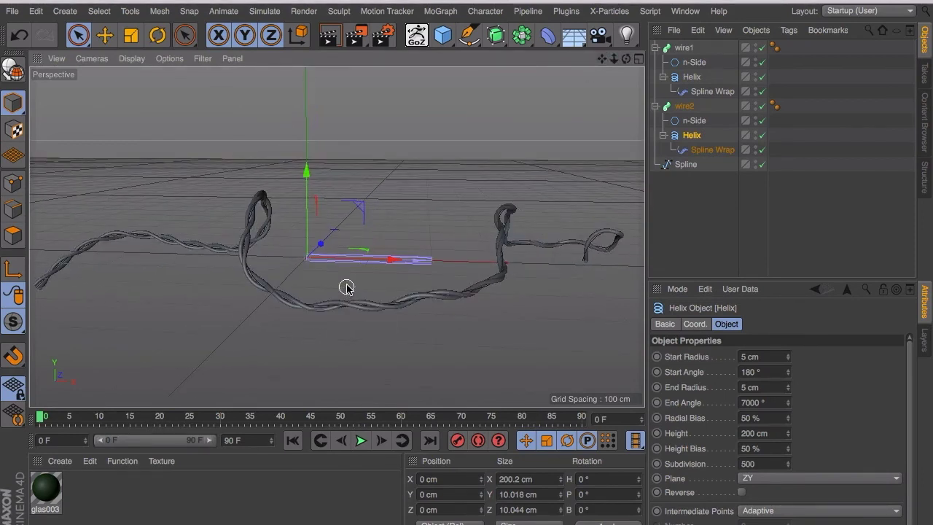
click(762, 166)
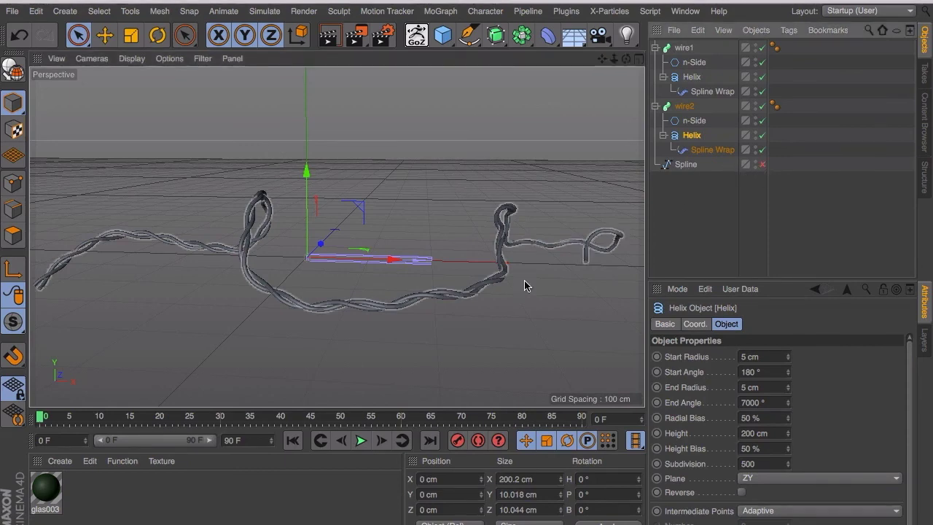